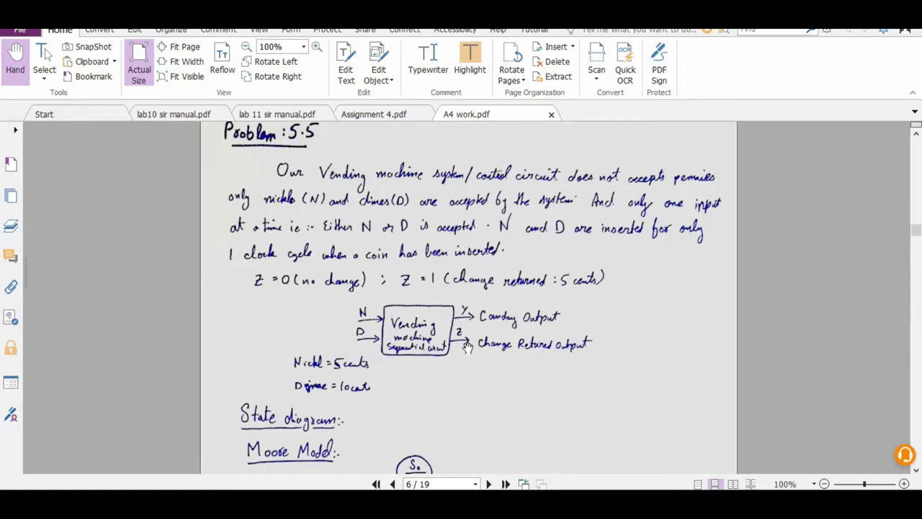
Review the Problem 5.5 vending machine description and its Moore model state diagram, including the note on required states.
{"action": "scroll", "coordinate": [559, 348], "scroll_direction": "down", "scroll_amount": 3}
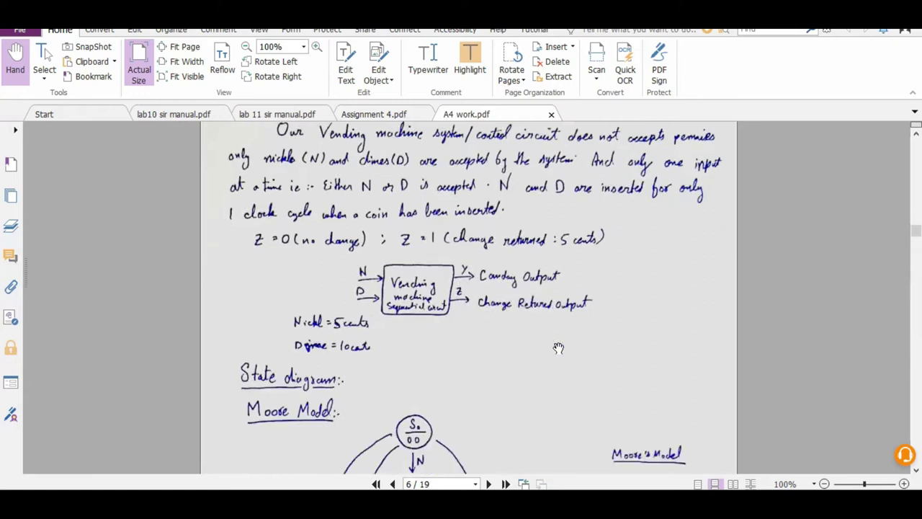
{"action": "scroll", "coordinate": [559, 348], "scroll_direction": "down", "scroll_amount": 3}
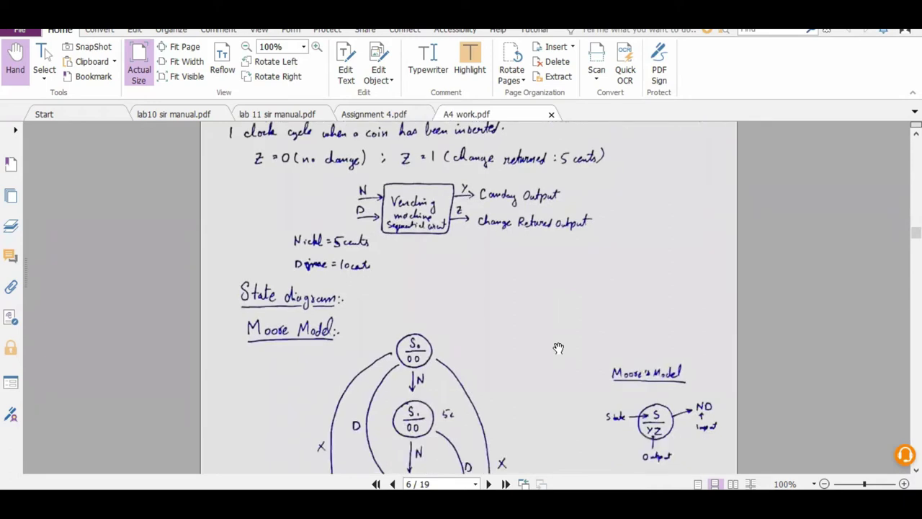
{"action": "scroll", "coordinate": [558, 348], "scroll_direction": "down", "scroll_amount": 2}
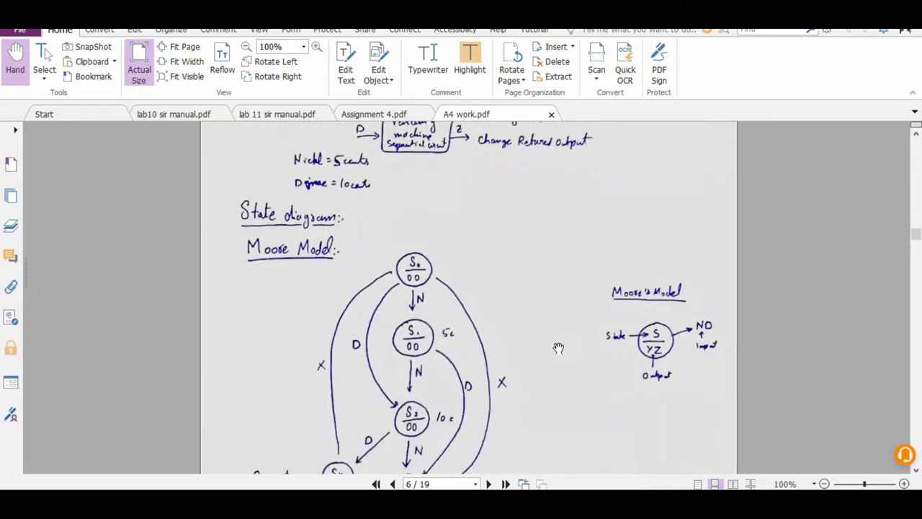
{"action": "scroll", "coordinate": [558, 348], "scroll_direction": "down", "scroll_amount": 2}
{"action": "scroll", "coordinate": [557, 344], "scroll_direction": "down", "scroll_amount": 2}
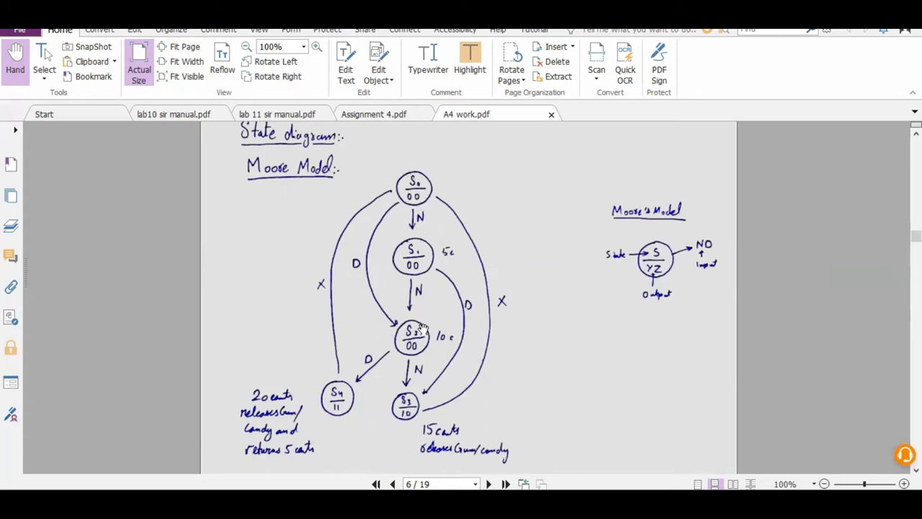
{"action": "scroll", "coordinate": [421, 328], "scroll_direction": "down", "scroll_amount": 5}
{"action": "scroll", "coordinate": [423, 329], "scroll_direction": "down", "scroll_amount": 2}
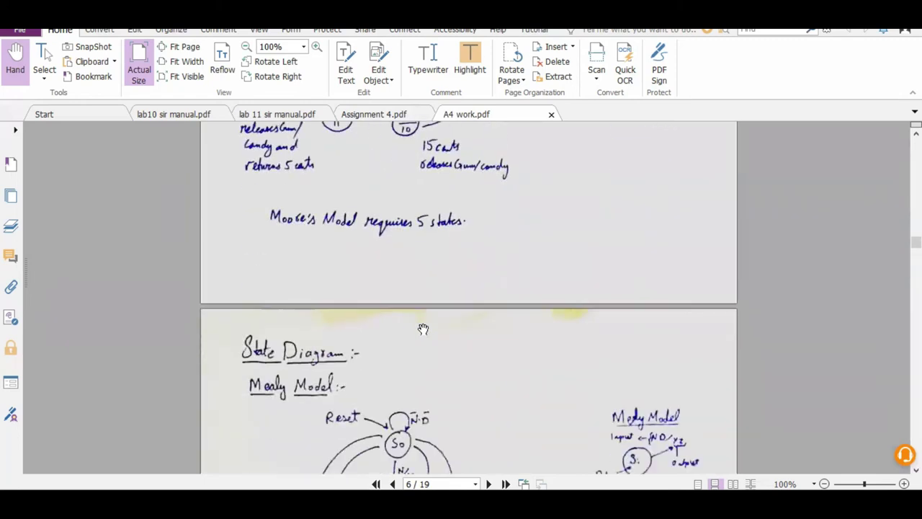
{"action": "scroll", "coordinate": [479, 252], "scroll_direction": "up", "scroll_amount": 4}
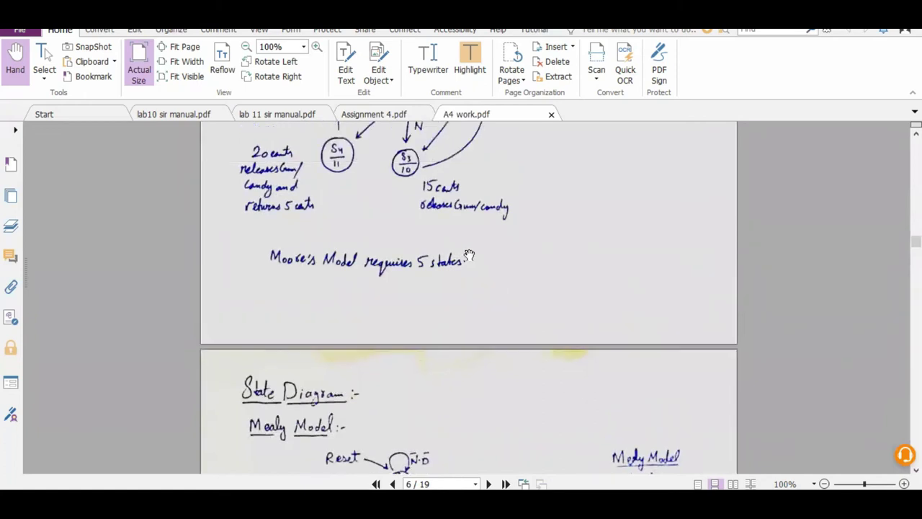
Examine the vending machine's Mealy model state diagram and read through its state table from S0 to S3.
{"action": "scroll", "coordinate": [470, 254], "scroll_direction": "down", "scroll_amount": 6}
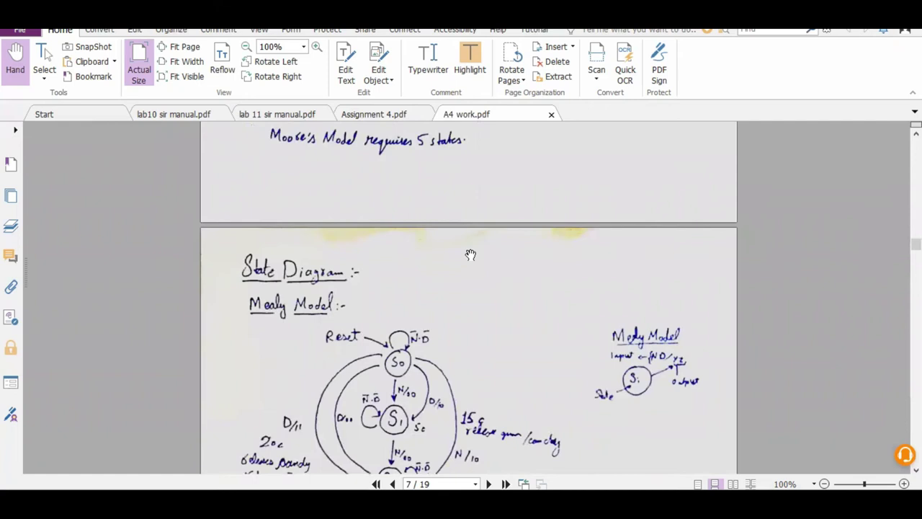
{"action": "scroll", "coordinate": [469, 254], "scroll_direction": "down", "scroll_amount": 1}
{"action": "scroll", "coordinate": [470, 254], "scroll_direction": "down", "scroll_amount": 1}
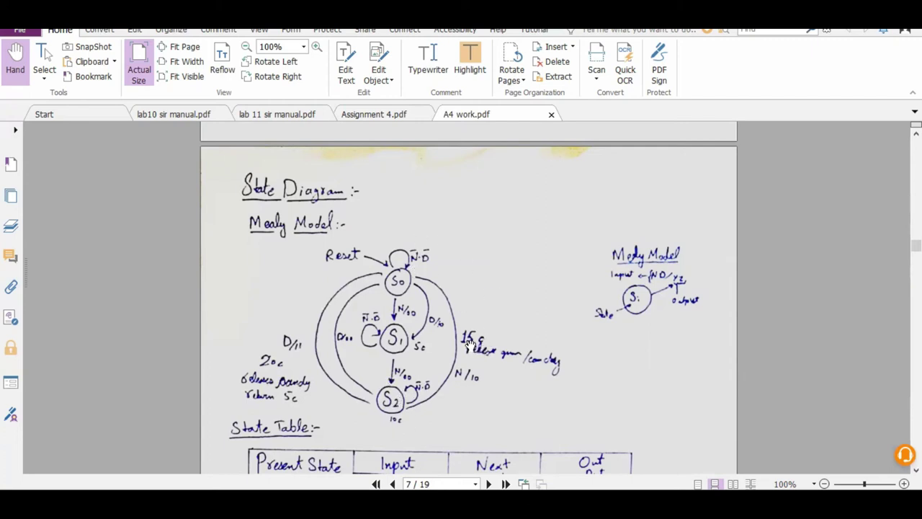
{"action": "scroll", "coordinate": [469, 344], "scroll_direction": "down", "scroll_amount": 1}
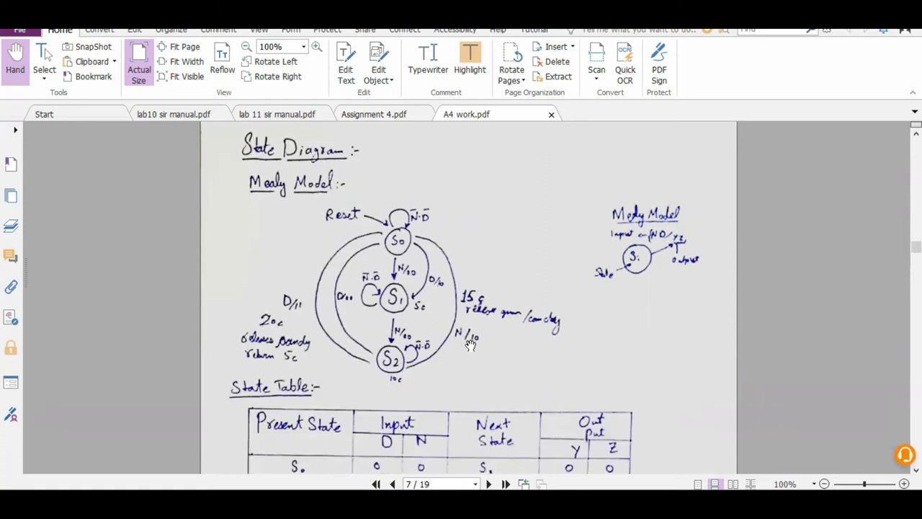
{"action": "scroll", "coordinate": [469, 344], "scroll_direction": "down", "scroll_amount": 3}
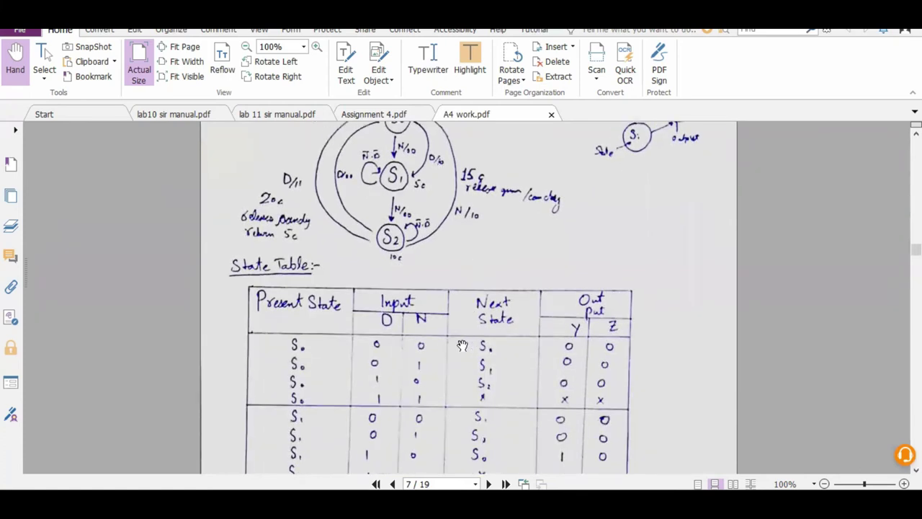
{"action": "scroll", "coordinate": [438, 340], "scroll_direction": "down", "scroll_amount": 3}
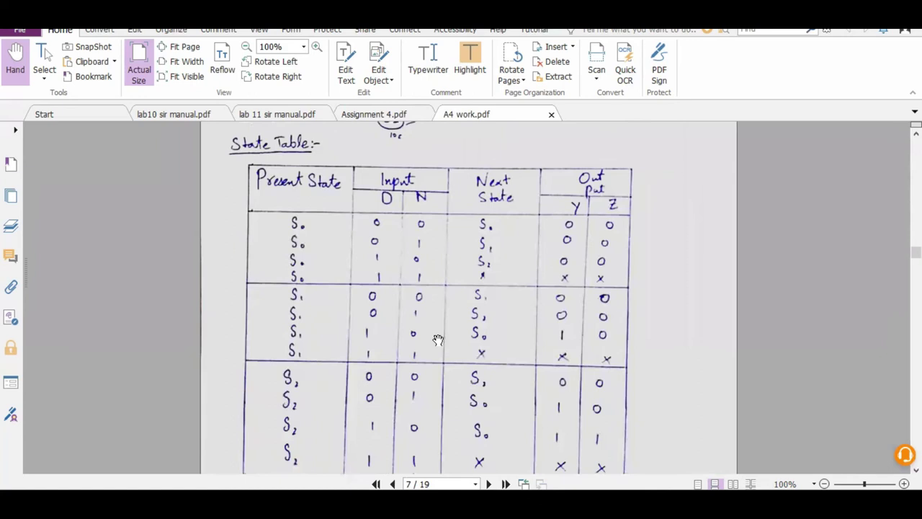
{"action": "scroll", "coordinate": [438, 340], "scroll_direction": "down", "scroll_amount": 1}
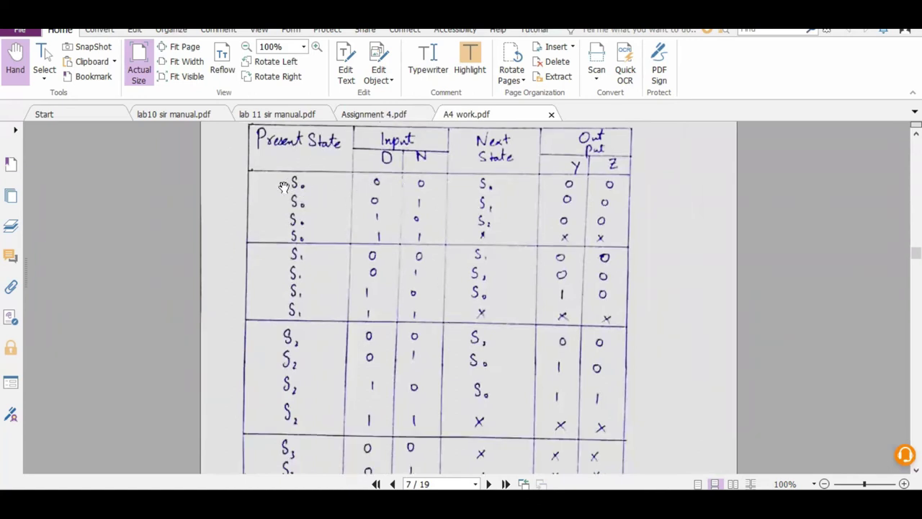
{"action": "scroll", "coordinate": [307, 189], "scroll_direction": "down", "scroll_amount": 1}
{"action": "scroll", "coordinate": [311, 189], "scroll_direction": "up", "scroll_amount": 2}
{"action": "scroll", "coordinate": [311, 190], "scroll_direction": "up", "scroll_amount": 1}
{"action": "scroll", "coordinate": [321, 209], "scroll_direction": "down", "scroll_amount": 2}
{"action": "scroll", "coordinate": [540, 306], "scroll_direction": "down", "scroll_amount": 2}
{"action": "scroll", "coordinate": [493, 303], "scroll_direction": "down", "scroll_amount": 2}
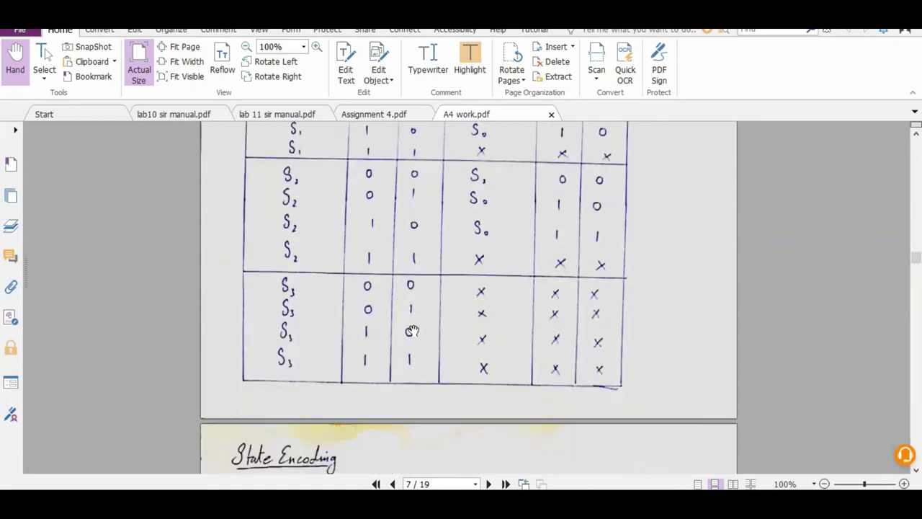
Review the state encoding, the K-maps for Y, Z, DA and DB, and the D flip-flop control circuit design.
{"action": "scroll", "coordinate": [413, 329], "scroll_direction": "down", "scroll_amount": 5}
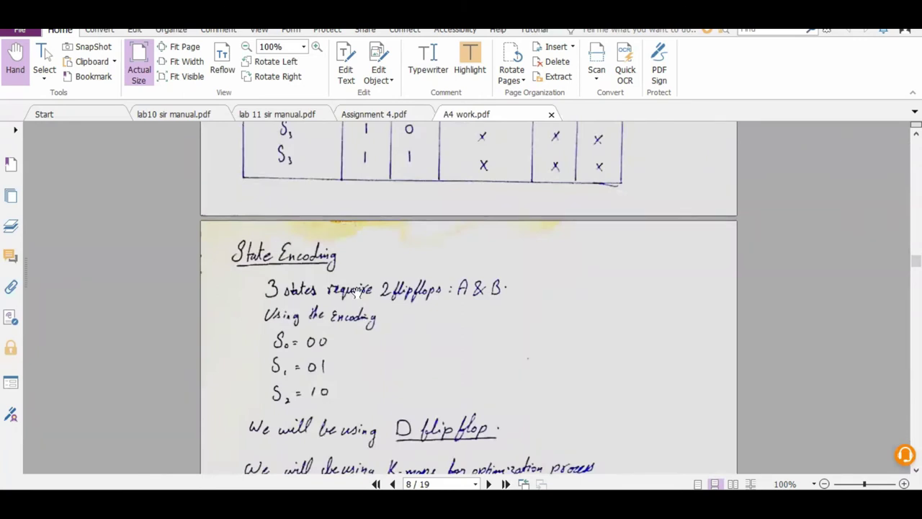
{"action": "scroll", "coordinate": [356, 290], "scroll_direction": "down", "scroll_amount": 3}
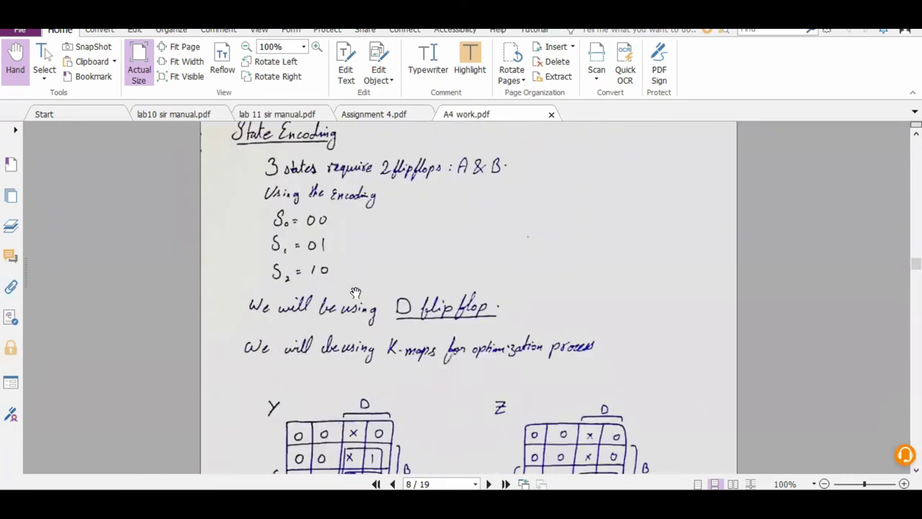
{"action": "scroll", "coordinate": [439, 313], "scroll_direction": "down", "scroll_amount": 5}
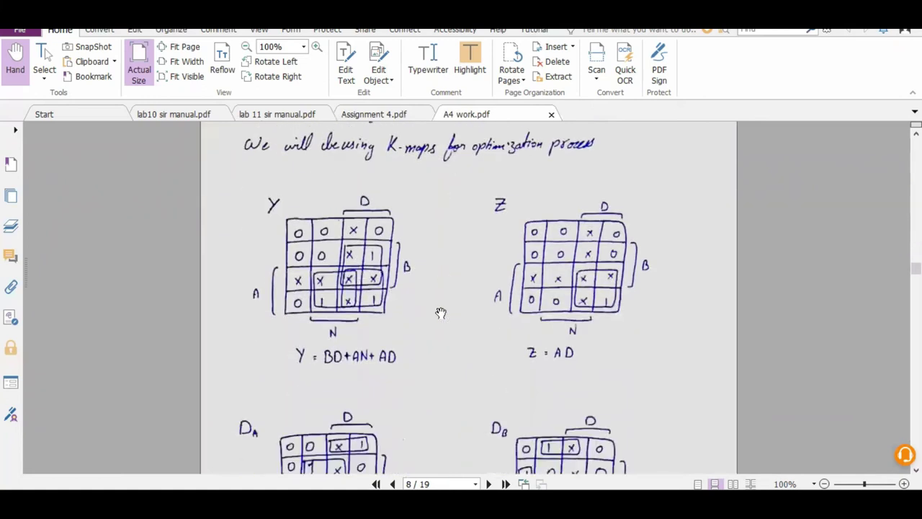
{"action": "scroll", "coordinate": [440, 313], "scroll_direction": "down", "scroll_amount": 3}
{"action": "scroll", "coordinate": [454, 327], "scroll_direction": "down", "scroll_amount": 3}
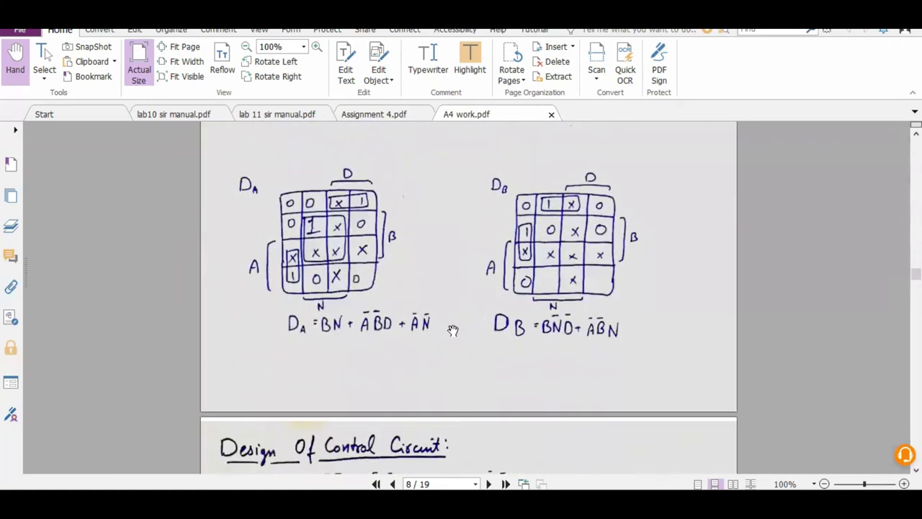
{"action": "scroll", "coordinate": [436, 331], "scroll_direction": "down", "scroll_amount": 6}
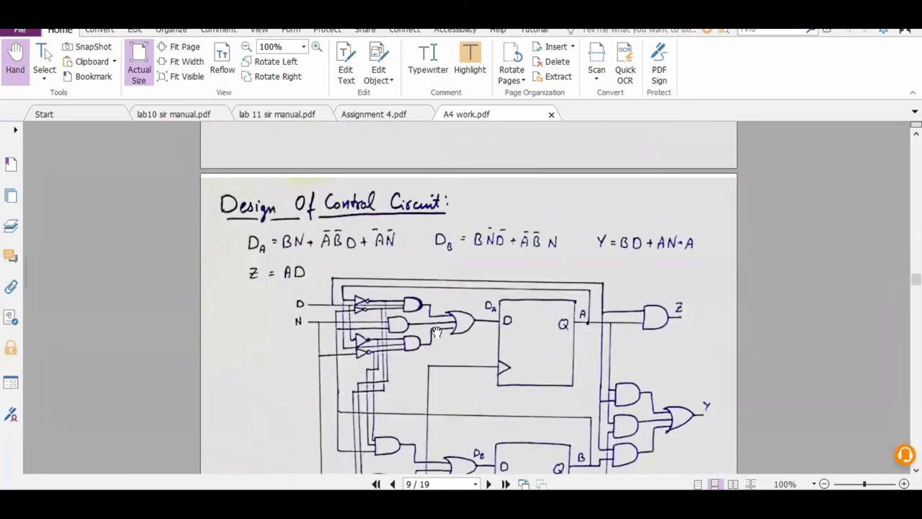
{"action": "scroll", "coordinate": [438, 330], "scroll_direction": "down", "scroll_amount": 1}
{"action": "scroll", "coordinate": [512, 252], "scroll_direction": "down", "scroll_amount": 2}
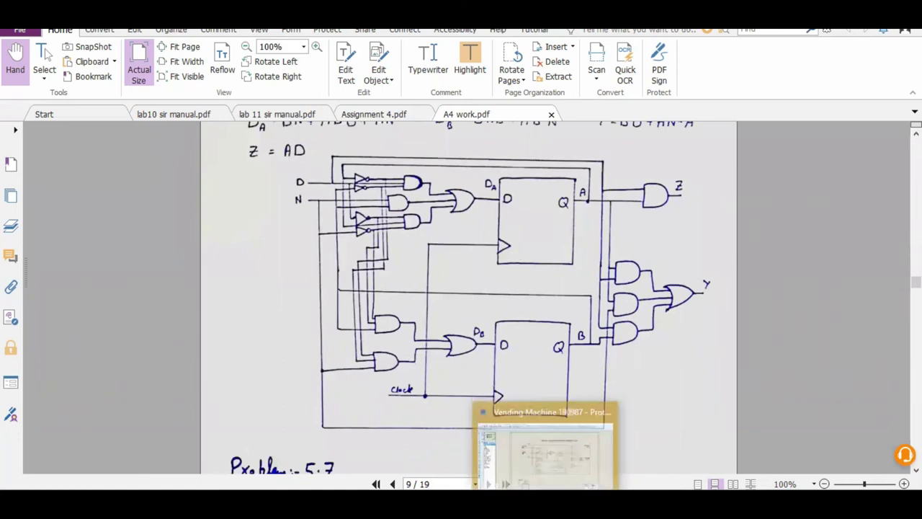
Switch to the vending machine schematic in Proteus, set the Dyne input to 0, and run the simulation before pausing it.
{"action": "left_click", "coordinate": [569, 421]}
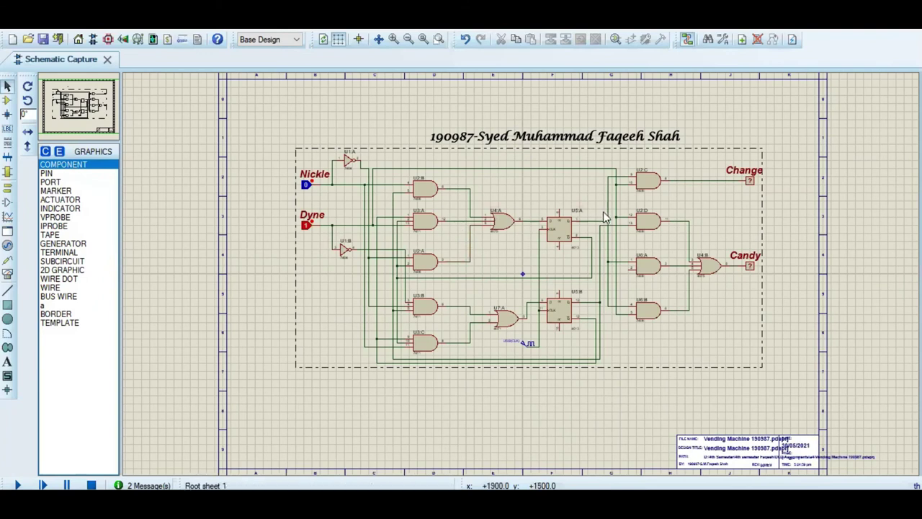
{"action": "left_click", "coordinate": [305, 226]}
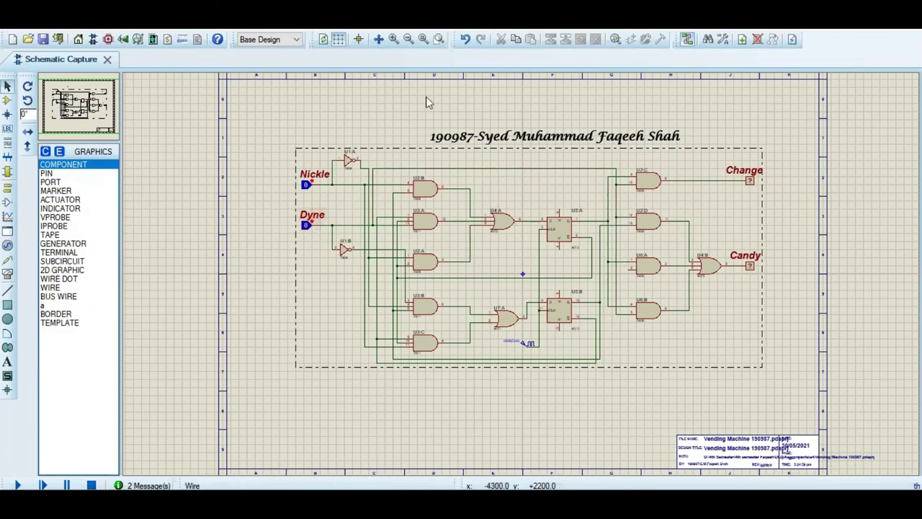
{"action": "scroll", "coordinate": [551, 213], "scroll_direction": "up", "scroll_amount": 2}
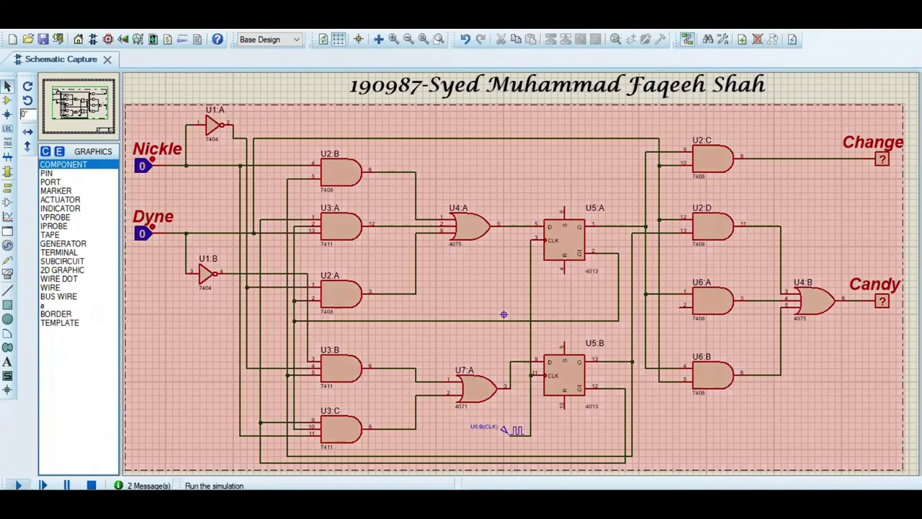
{"action": "left_click", "coordinate": [19, 485]}
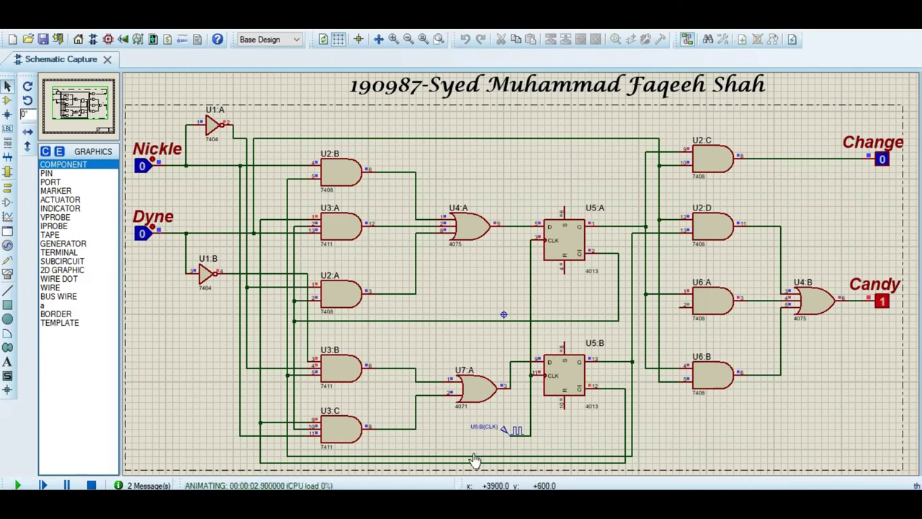
{"action": "key", "text": "Pause"}
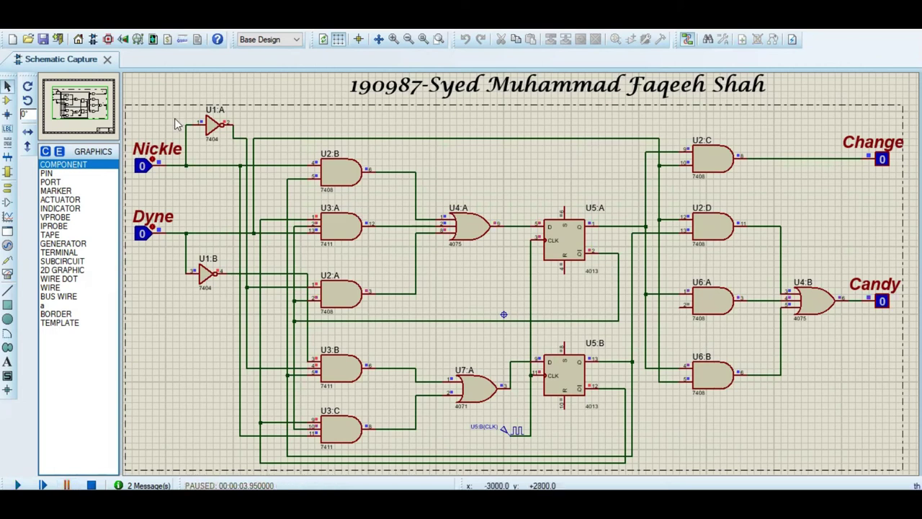
Set the Nickle input to 1, resume the paused simulation to test the outputs, and stop it.
{"action": "left_click", "coordinate": [154, 165]}
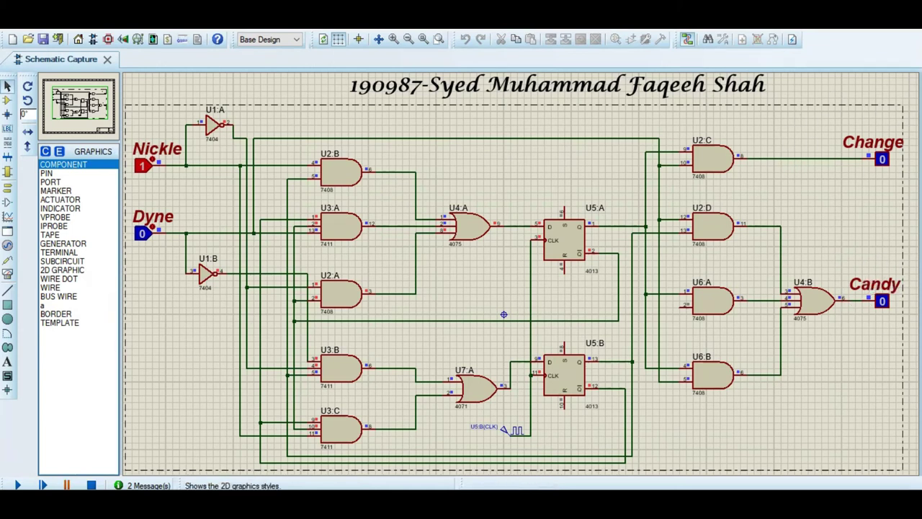
{"action": "left_click", "coordinate": [17, 485]}
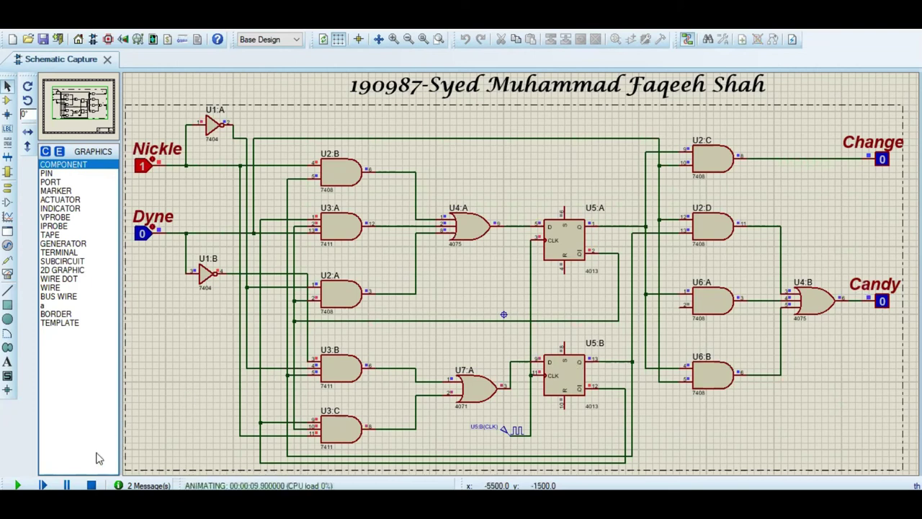
{"action": "left_click", "coordinate": [91, 485]}
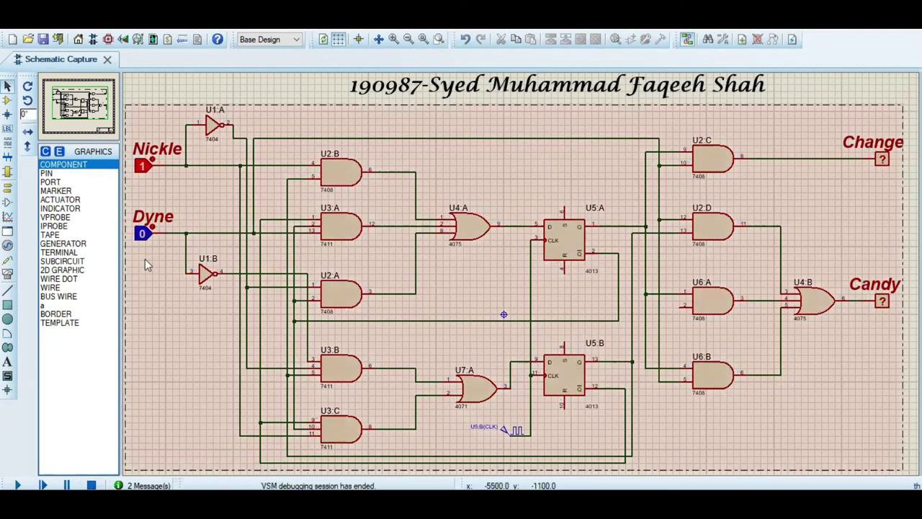
Simulate the circuit with Nickle set to 0 and Dyne set to 1, and stop the simulation.
{"action": "left_click", "coordinate": [153, 161]}
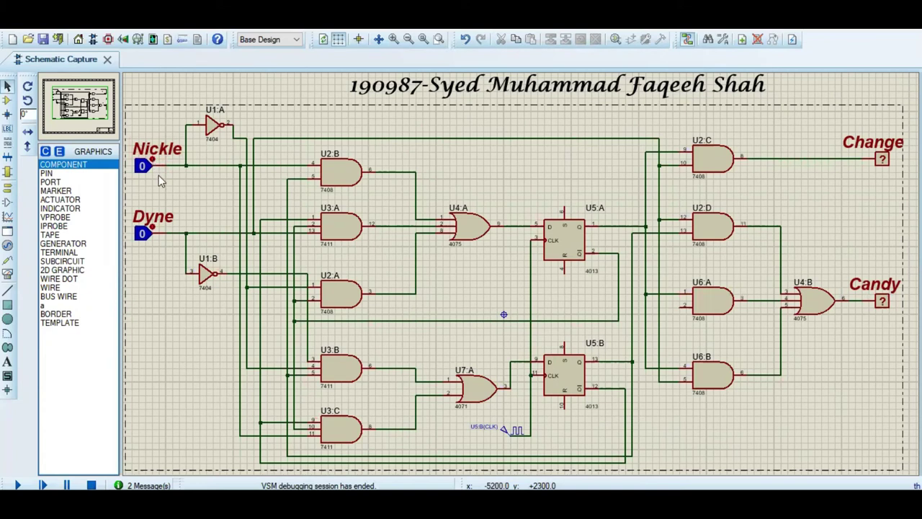
{"action": "left_click", "coordinate": [154, 229]}
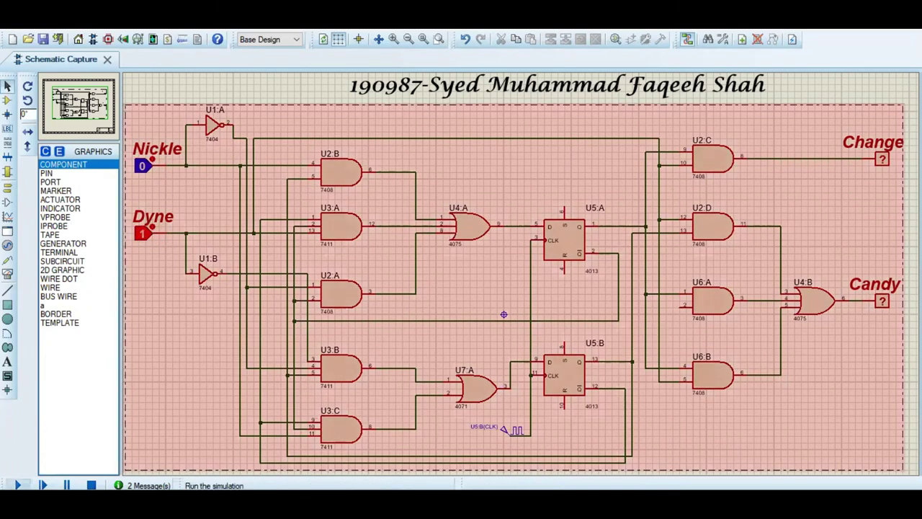
{"action": "left_click", "coordinate": [802, 228]}
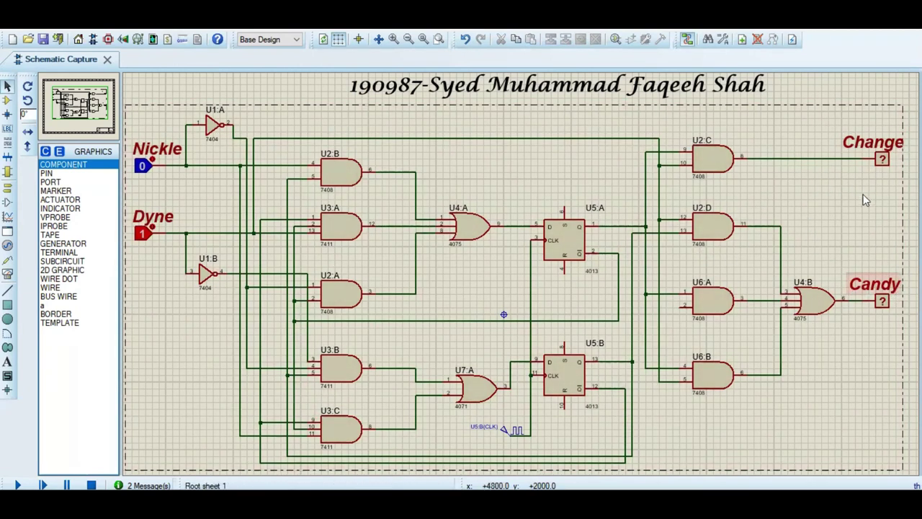
{"action": "left_click", "coordinate": [18, 484]}
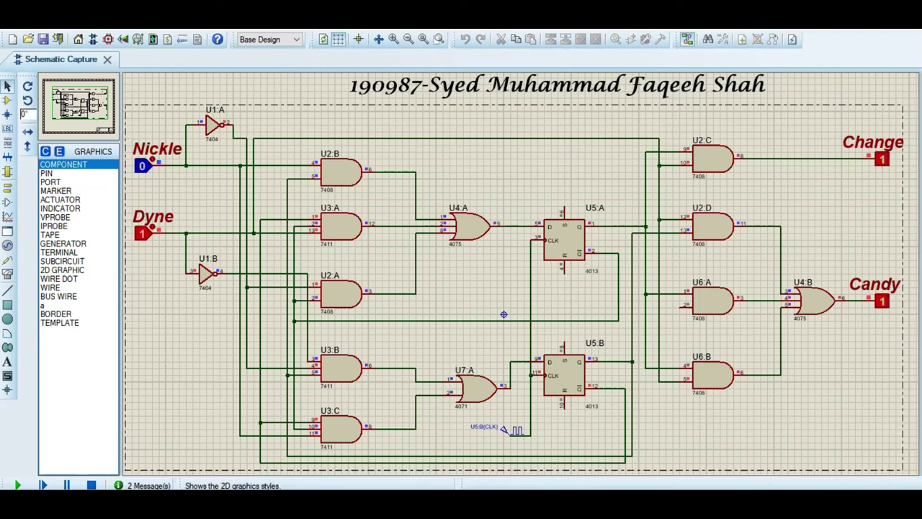
{"action": "left_click", "coordinate": [91, 485]}
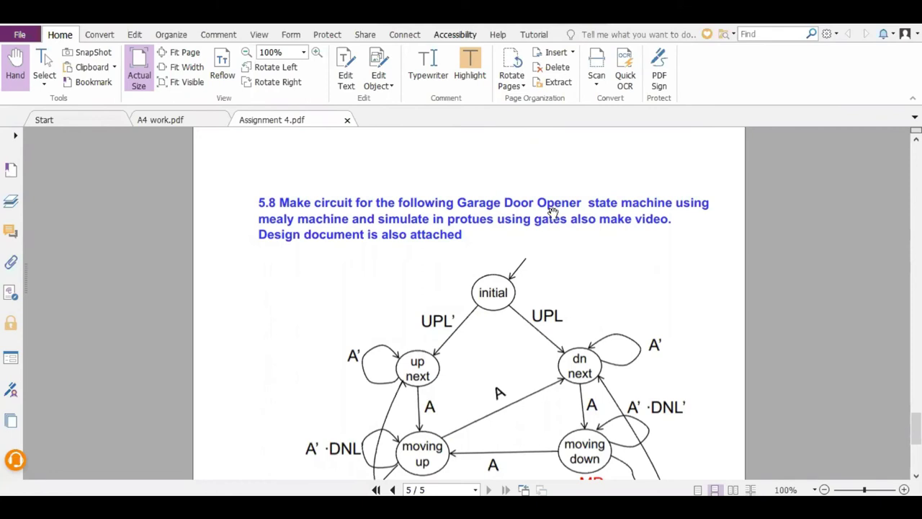
Read the Problem 5.8 Garage Door Opener task and examine its state diagram in Assignment 4.pdf.
{"action": "scroll", "coordinate": [518, 252], "scroll_direction": "down", "scroll_amount": 1}
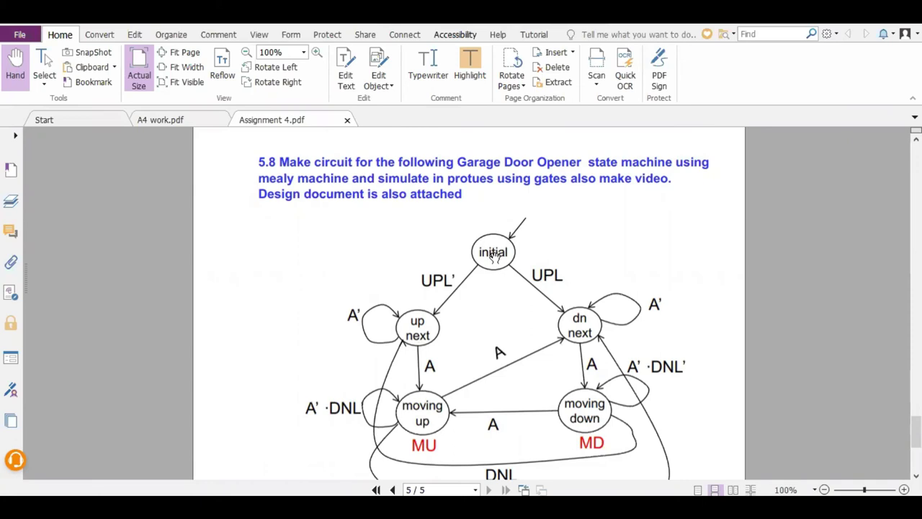
{"action": "scroll", "coordinate": [576, 295], "scroll_direction": "down", "scroll_amount": 1}
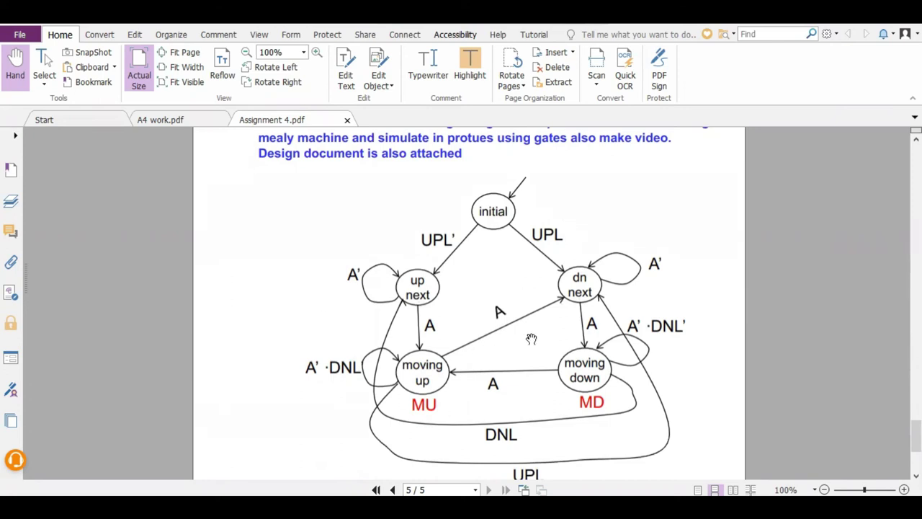
{"action": "scroll", "coordinate": [538, 329], "scroll_direction": "up", "scroll_amount": 1}
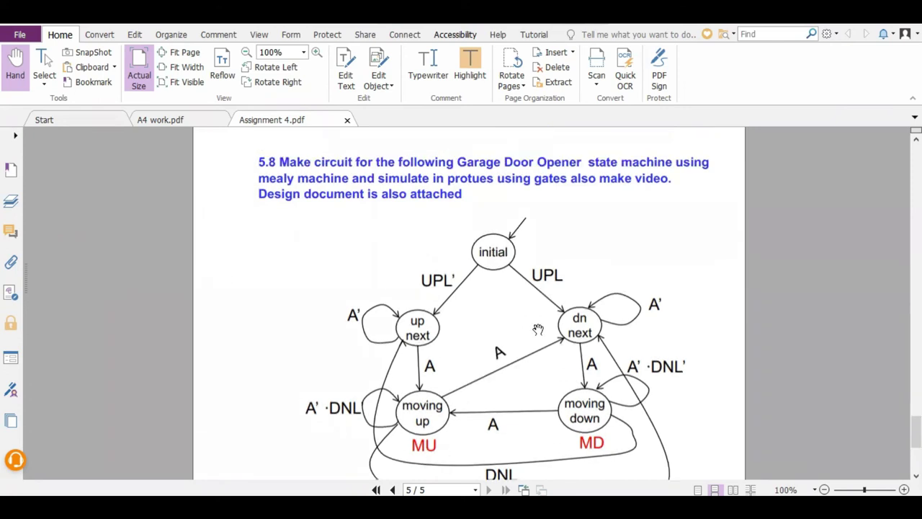
Switch to A4 work.pdf and read the states, inputs and outputs defined for the problem 5.8 garage door opener.
{"action": "scroll", "coordinate": [538, 329], "scroll_direction": "down", "scroll_amount": 1}
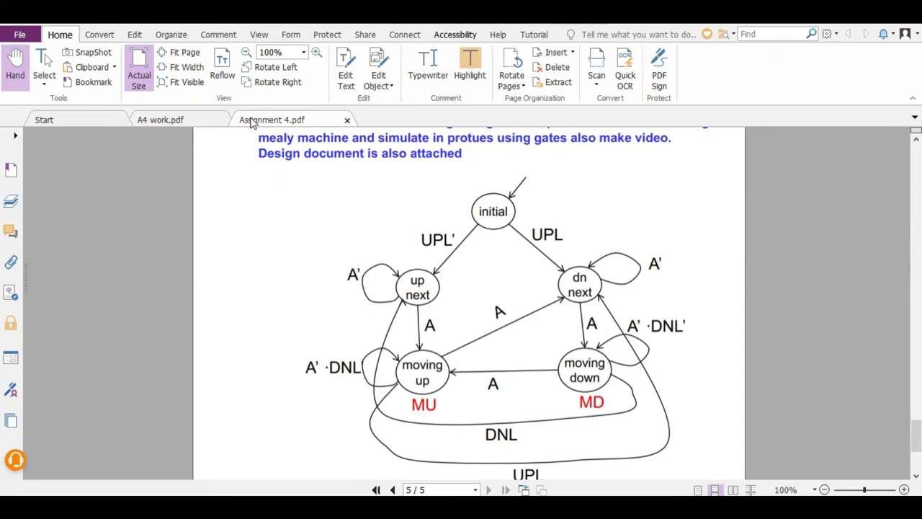
{"action": "left_click", "coordinate": [186, 122]}
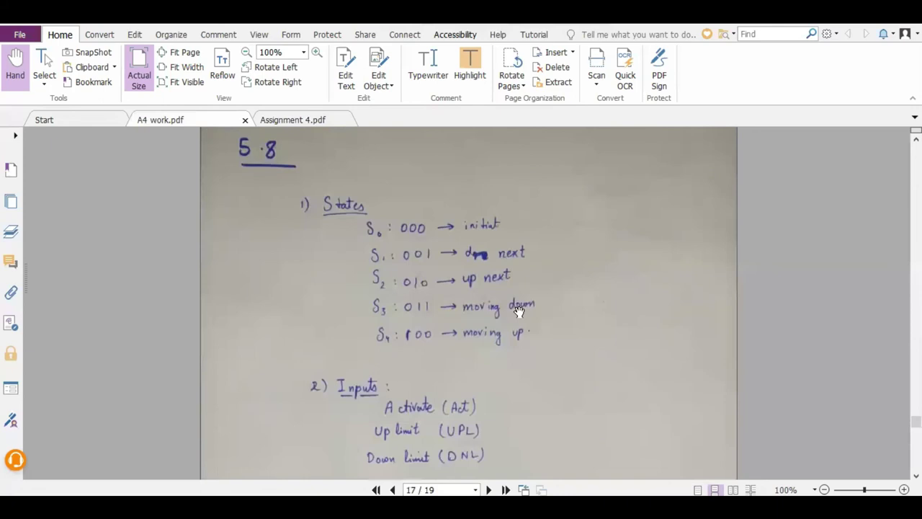
{"action": "scroll", "coordinate": [511, 336], "scroll_direction": "down", "scroll_amount": 1}
{"action": "scroll", "coordinate": [512, 335], "scroll_direction": "down", "scroll_amount": 1}
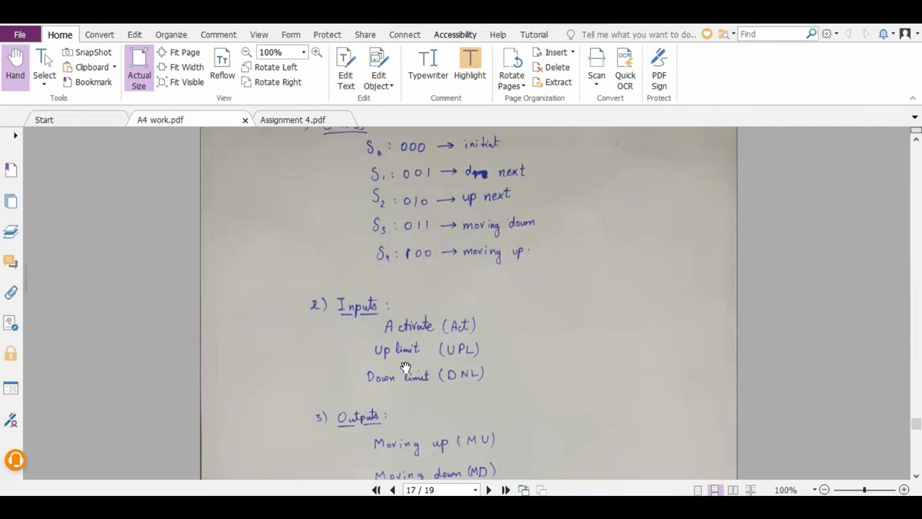
{"action": "scroll", "coordinate": [416, 368], "scroll_direction": "down", "scroll_amount": 2}
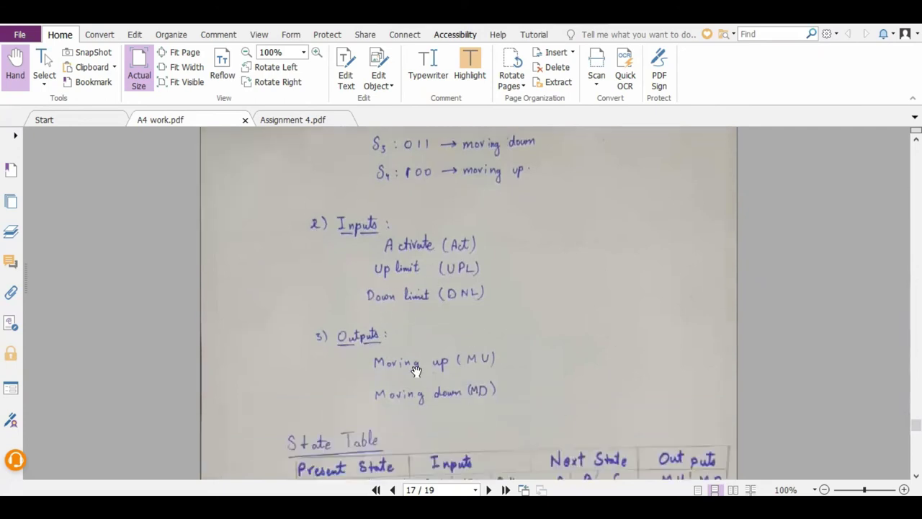
{"action": "scroll", "coordinate": [368, 352], "scroll_direction": "down", "scroll_amount": 1}
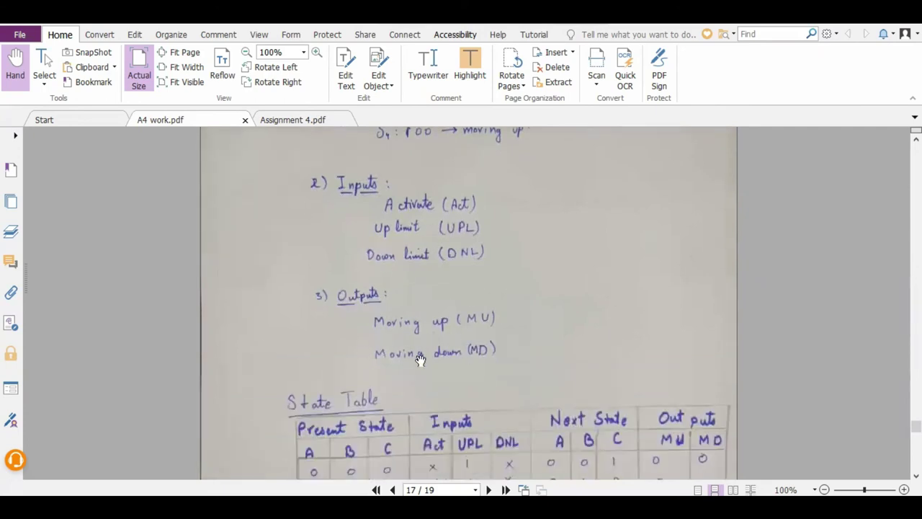
Revisit the garage door state diagram in Assignment 4.pdf and examine the matching state table in A4 work.pdf.
{"action": "left_click", "coordinate": [295, 119]}
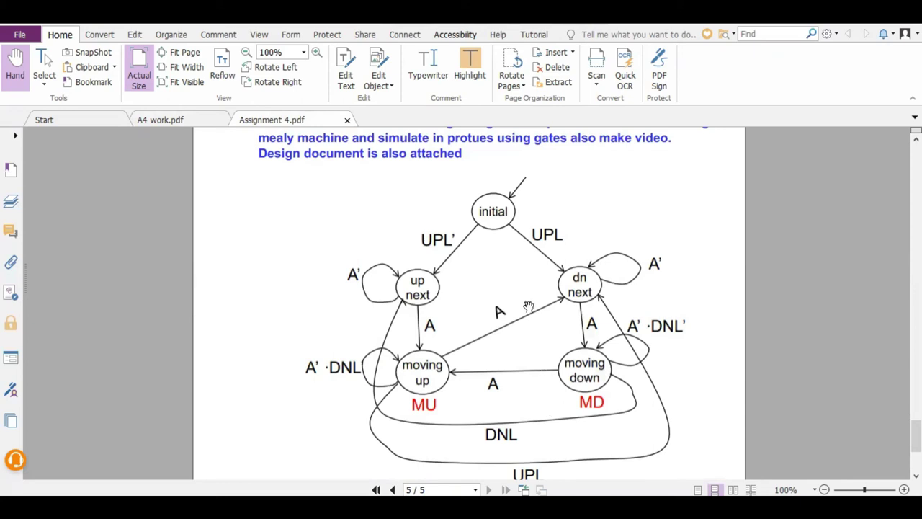
{"action": "left_click", "coordinate": [220, 122]}
{"action": "scroll", "coordinate": [389, 303], "scroll_direction": "down", "scroll_amount": 5}
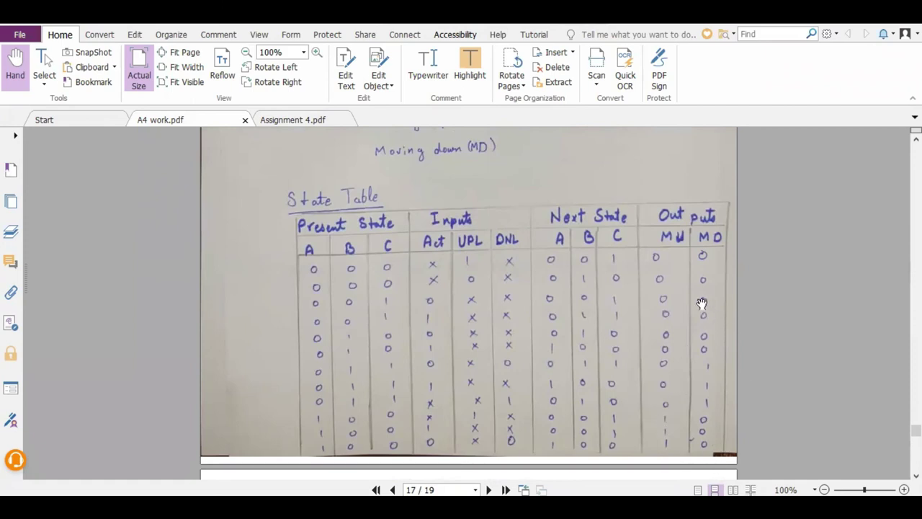
Examine the K-maps and equations for DA, DB and DC and the MD and MU output equations in A4 work.pdf.
{"action": "scroll", "coordinate": [531, 303], "scroll_direction": "down", "scroll_amount": 5}
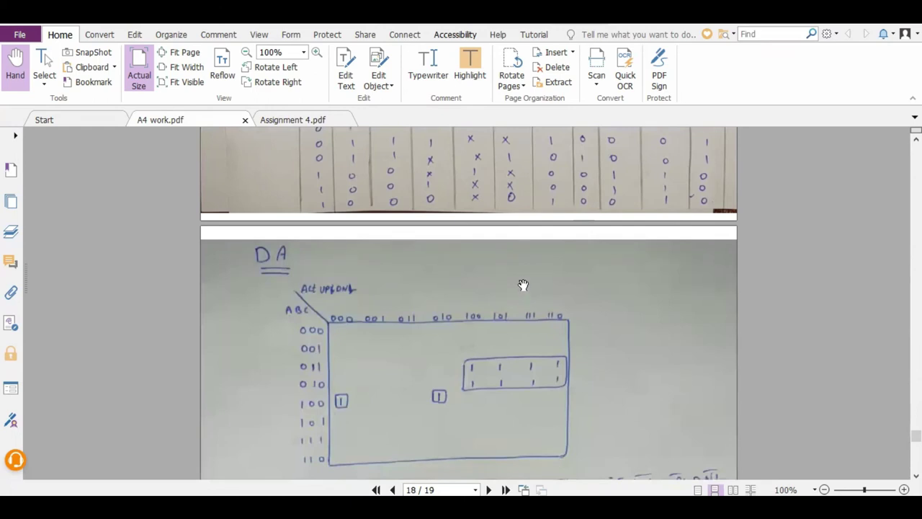
{"action": "scroll", "coordinate": [523, 285], "scroll_direction": "down", "scroll_amount": 10}
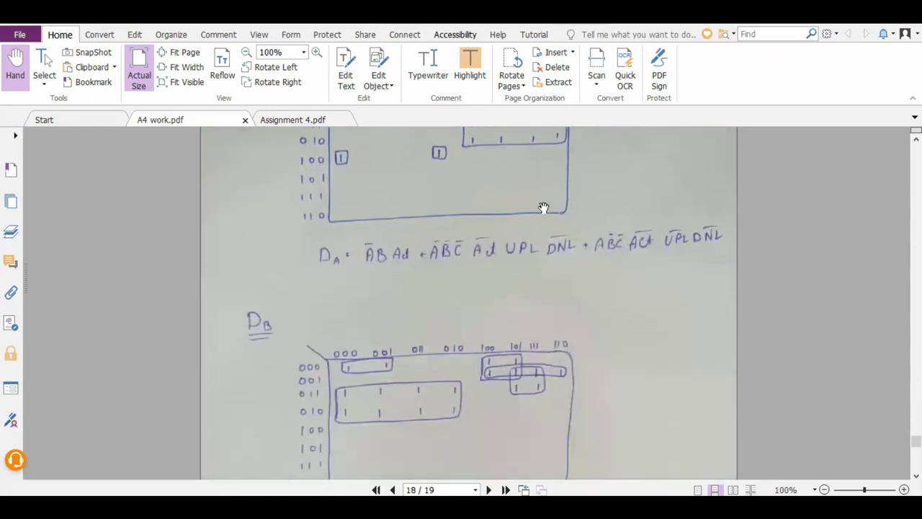
{"action": "scroll", "coordinate": [546, 237], "scroll_direction": "down", "scroll_amount": 5}
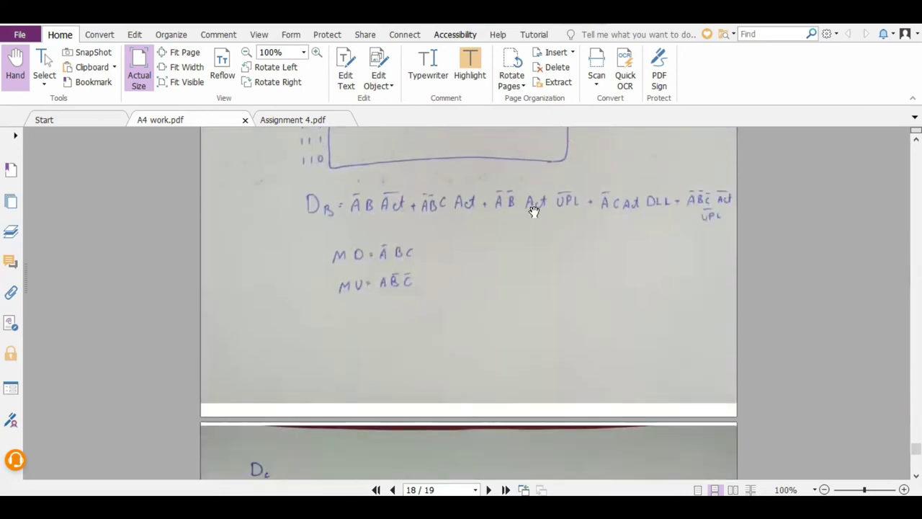
{"action": "scroll", "coordinate": [416, 264], "scroll_direction": "down", "scroll_amount": 1}
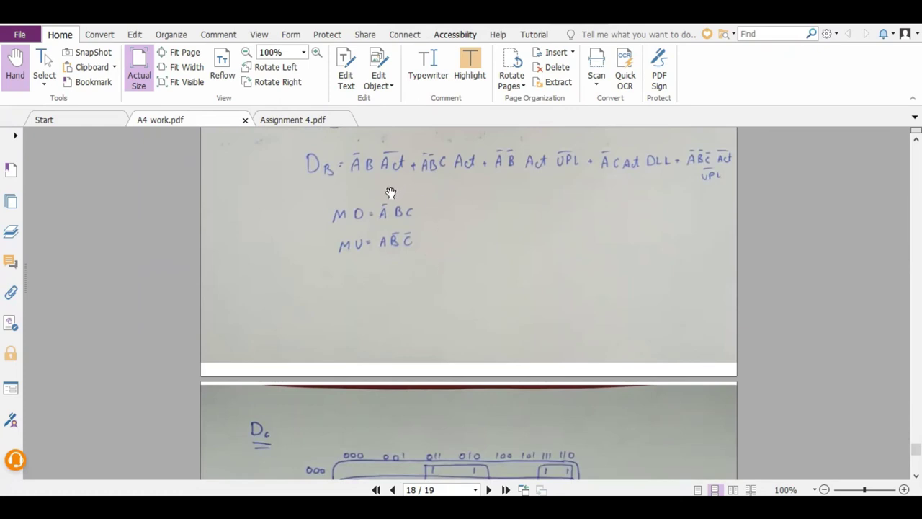
{"action": "scroll", "coordinate": [409, 239], "scroll_direction": "down", "scroll_amount": 3}
{"action": "scroll", "coordinate": [409, 239], "scroll_direction": "down", "scroll_amount": 10}
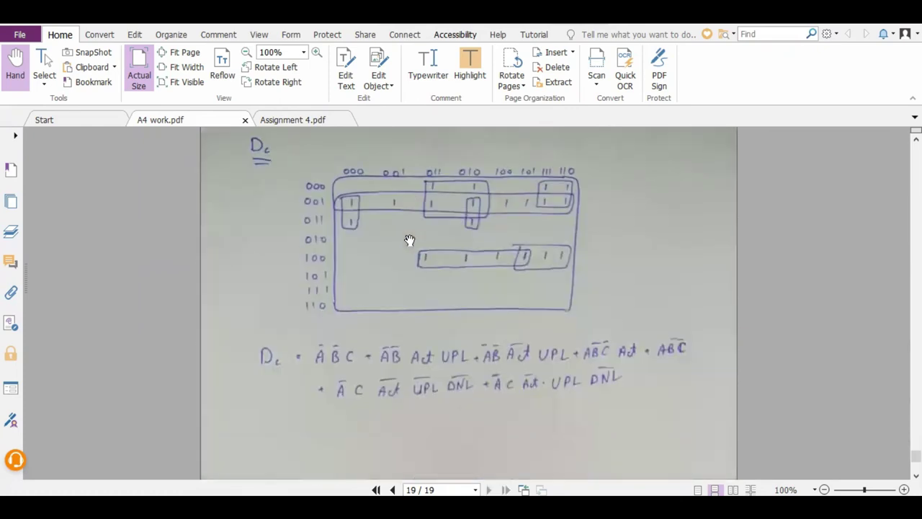
{"action": "scroll", "coordinate": [487, 210], "scroll_direction": "up", "scroll_amount": 6}
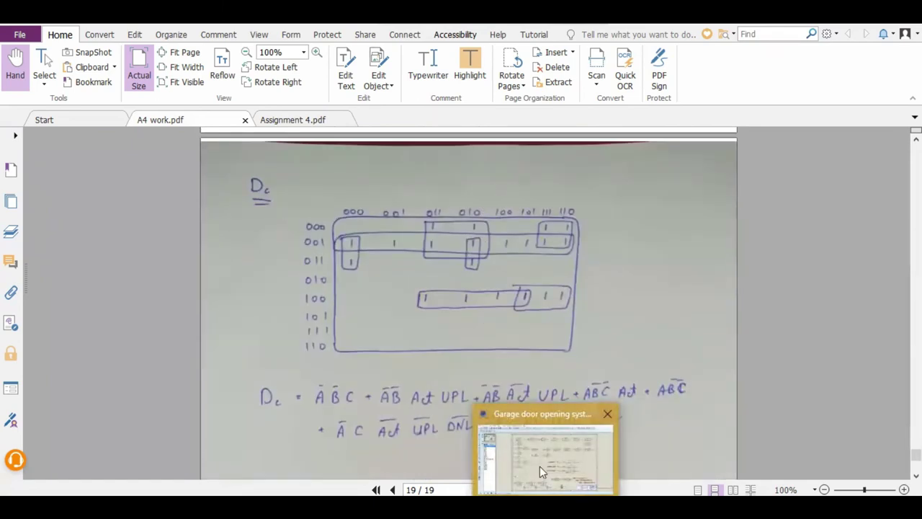
Switch to the garage door opening system schematic in Proteus and examine its overall gate network.
{"action": "left_click", "coordinate": [540, 466]}
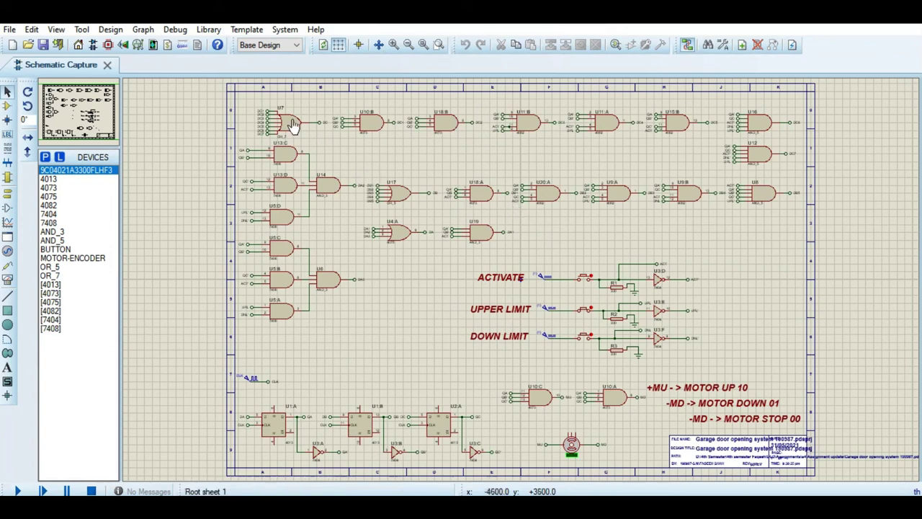
{"action": "scroll", "coordinate": [291, 123], "scroll_direction": "up", "scroll_amount": 2}
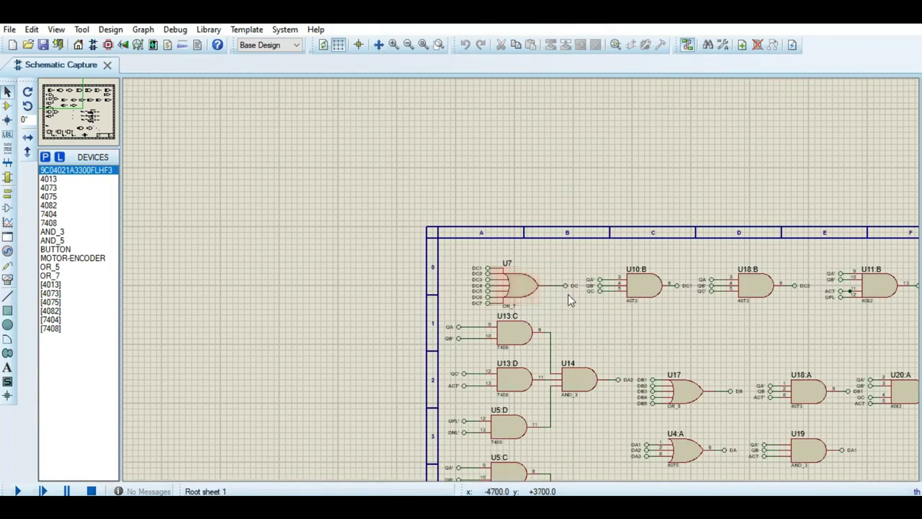
{"action": "scroll", "coordinate": [567, 294], "scroll_direction": "down", "scroll_amount": 1}
{"action": "scroll", "coordinate": [658, 311], "scroll_direction": "up", "scroll_amount": 1}
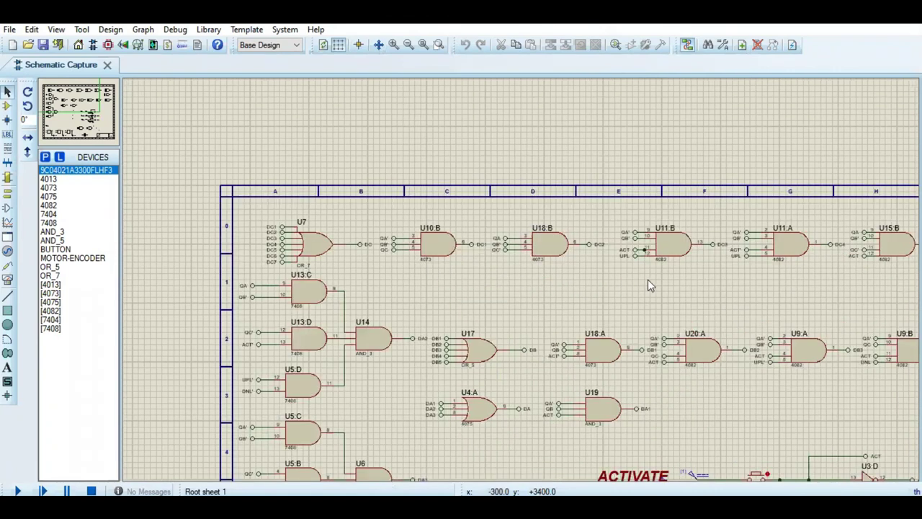
{"action": "scroll", "coordinate": [609, 284], "scroll_direction": "down", "scroll_amount": 1}
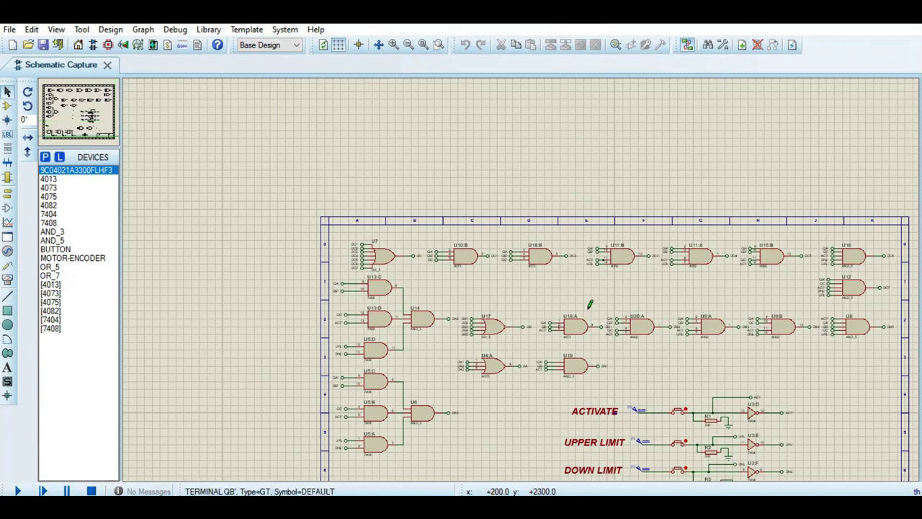
{"action": "scroll", "coordinate": [598, 278], "scroll_direction": "down", "scroll_amount": 1}
{"action": "scroll", "coordinate": [521, 280], "scroll_direction": "up", "scroll_amount": 1}
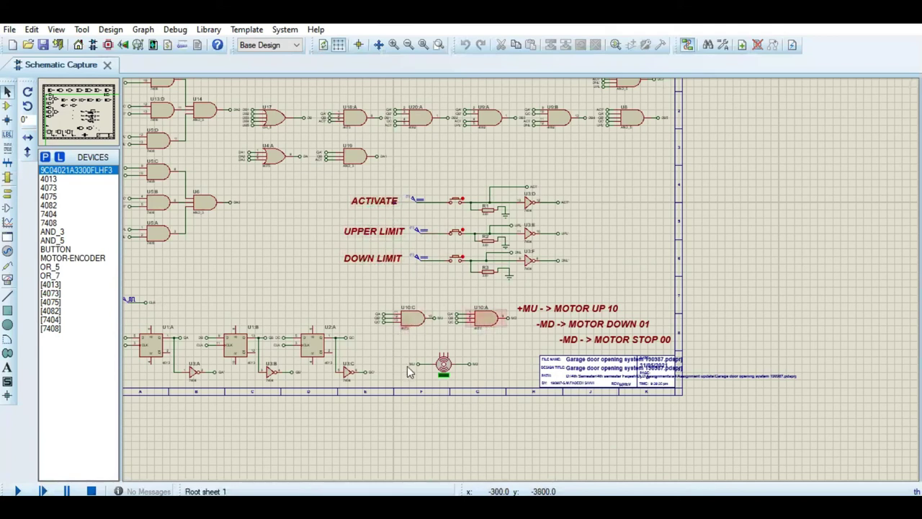
Examine the MU and MD output gates, the motor and the three D flip-flops in the schematic.
{"action": "scroll", "coordinate": [521, 279], "scroll_direction": "up", "scroll_amount": 3}
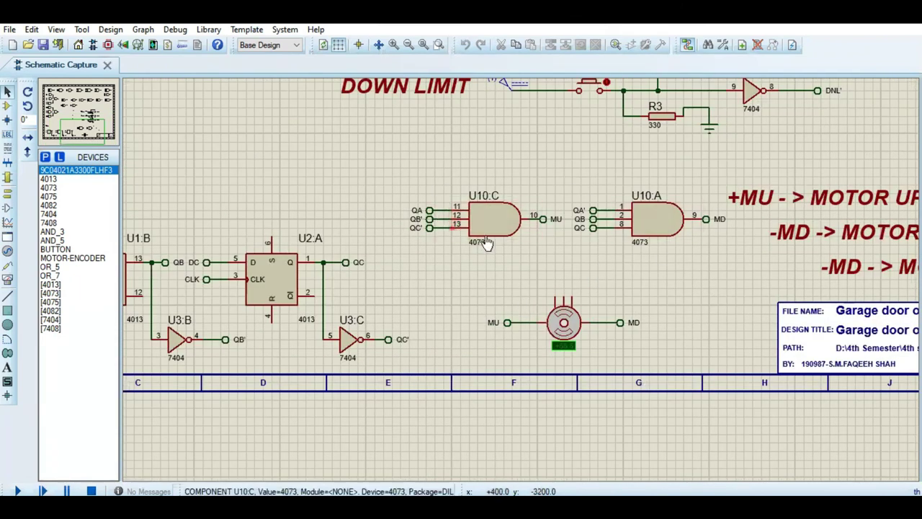
{"action": "scroll", "coordinate": [497, 258], "scroll_direction": "down", "scroll_amount": 2}
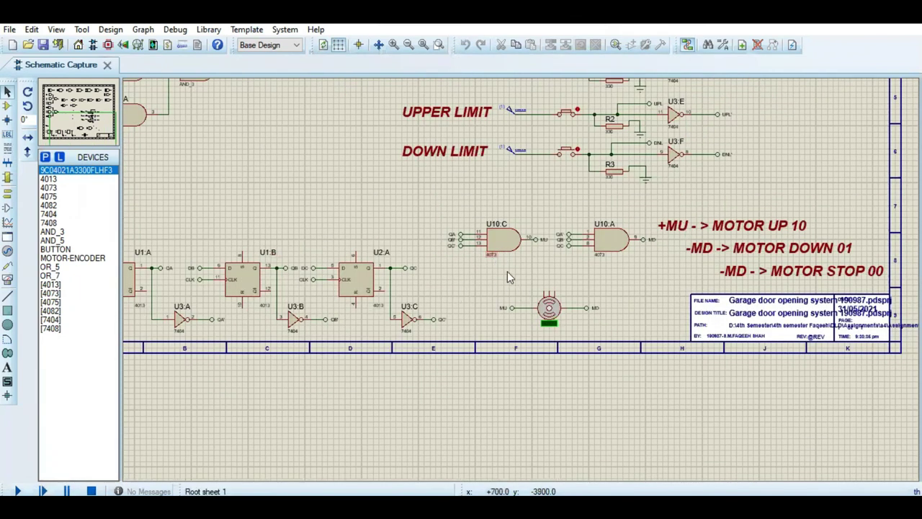
{"action": "scroll", "coordinate": [508, 277], "scroll_direction": "up", "scroll_amount": 2}
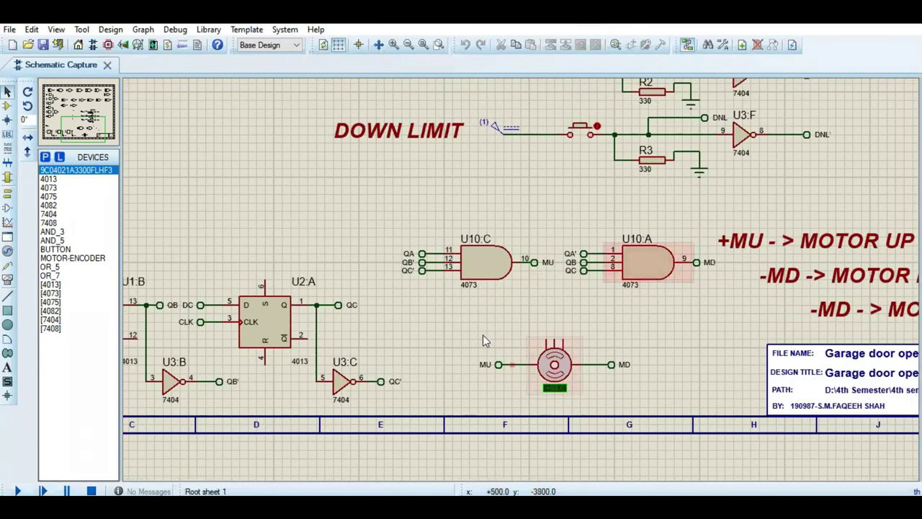
{"action": "scroll", "coordinate": [566, 427], "scroll_direction": "down", "scroll_amount": 2}
{"action": "scroll", "coordinate": [539, 291], "scroll_direction": "up", "scroll_amount": 2}
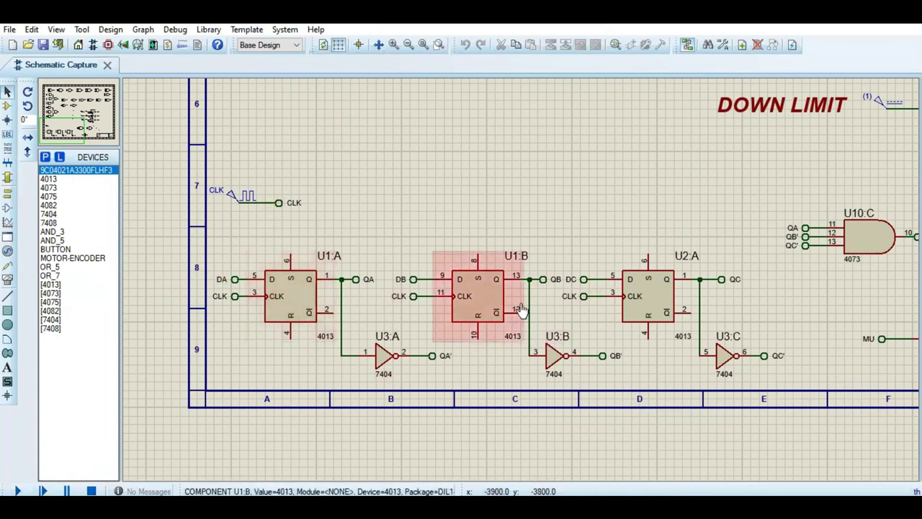
{"action": "scroll", "coordinate": [543, 295], "scroll_direction": "down", "scroll_amount": 1}
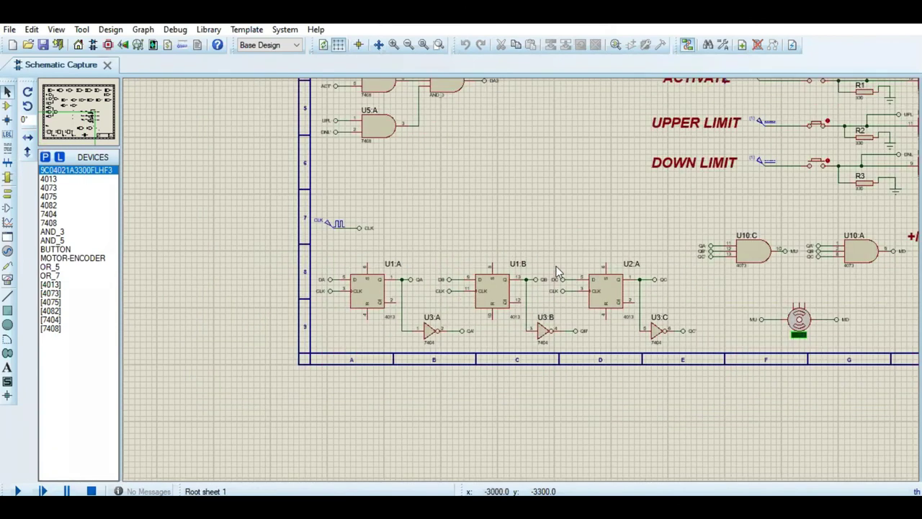
{"action": "scroll", "coordinate": [521, 279], "scroll_direction": "down", "scroll_amount": 3}
Examine the OR and AND gates that form the flip-flop inputs DA, DB and DC.
{"action": "scroll", "coordinate": [526, 229], "scroll_direction": "up", "scroll_amount": 1}
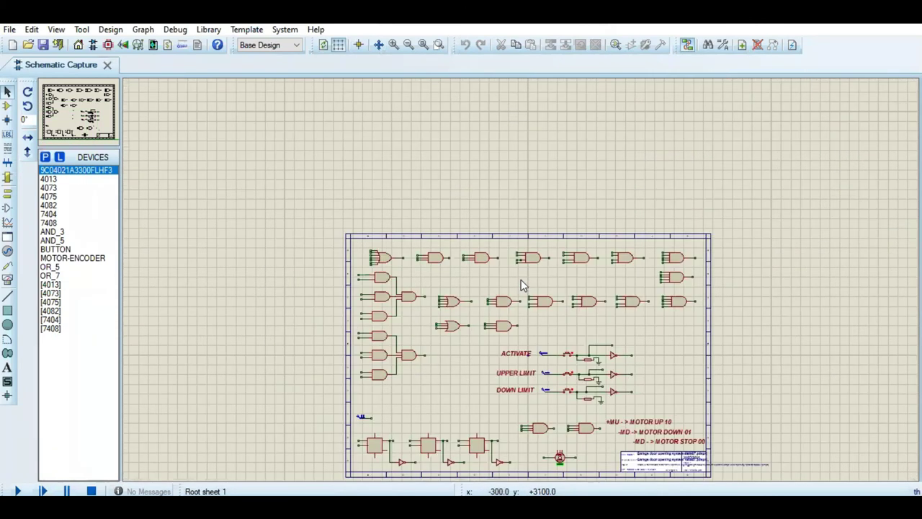
{"action": "scroll", "coordinate": [521, 280], "scroll_direction": "up", "scroll_amount": 1}
{"action": "scroll", "coordinate": [374, 280], "scroll_direction": "up", "scroll_amount": 1}
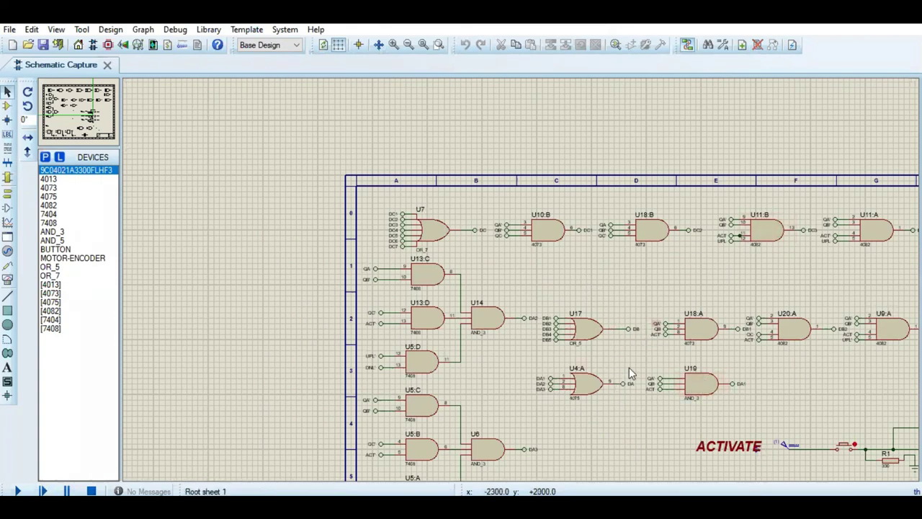
{"action": "scroll", "coordinate": [521, 280], "scroll_direction": "up", "scroll_amount": 1}
{"action": "scroll", "coordinate": [520, 279], "scroll_direction": "up", "scroll_amount": 1}
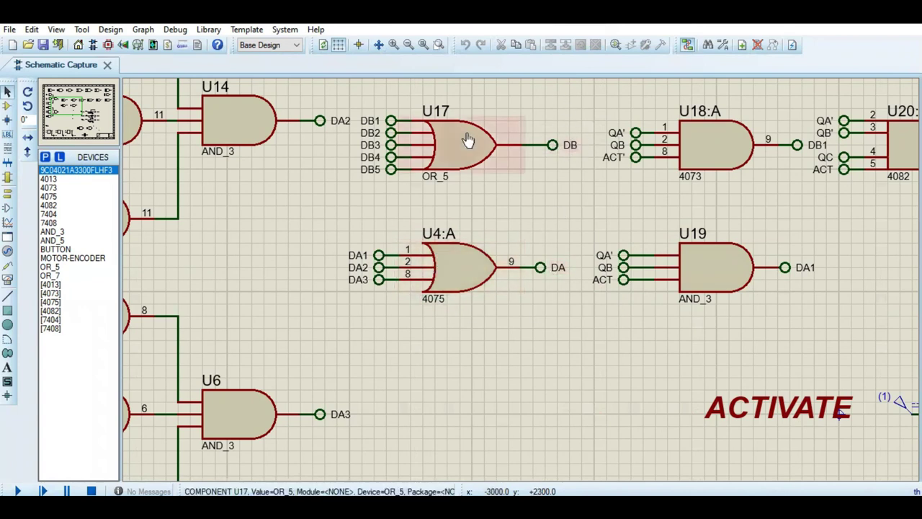
{"action": "scroll", "coordinate": [500, 229], "scroll_direction": "down", "scroll_amount": 2}
{"action": "scroll", "coordinate": [507, 245], "scroll_direction": "up", "scroll_amount": 1}
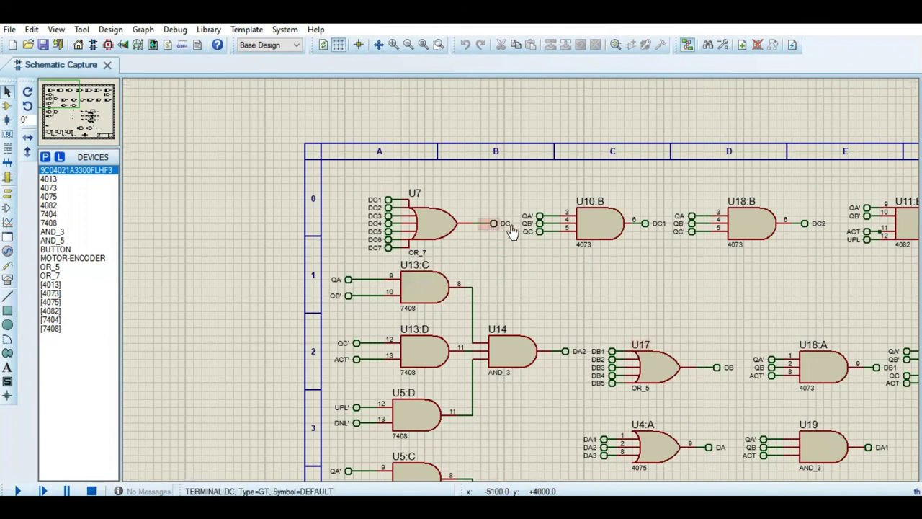
Run the garage door simulation with the ACTIVATE, UPPER LIMIT and DOWN LIMIT inputs and the motor in view, and stop it.
{"action": "scroll", "coordinate": [513, 254], "scroll_direction": "down", "scroll_amount": 1}
{"action": "scroll", "coordinate": [606, 341], "scroll_direction": "down", "scroll_amount": 1}
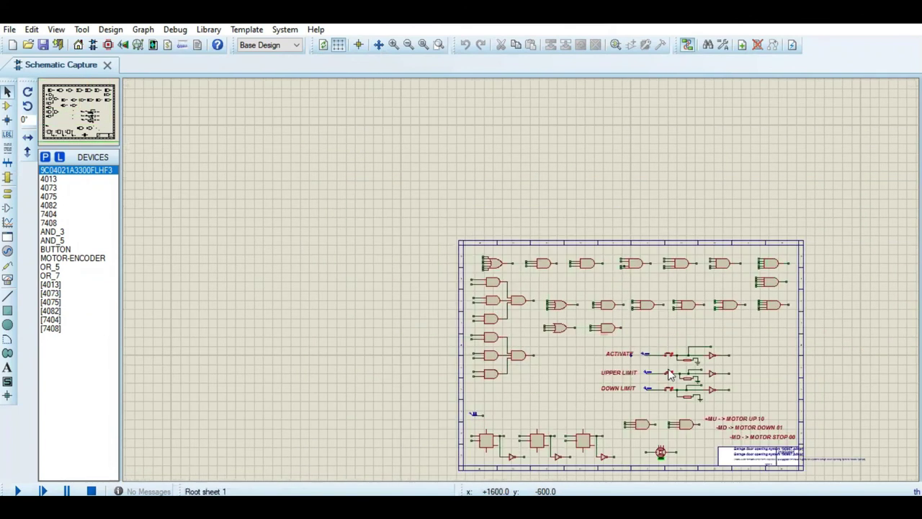
{"action": "scroll", "coordinate": [491, 269], "scroll_direction": "up", "scroll_amount": 1}
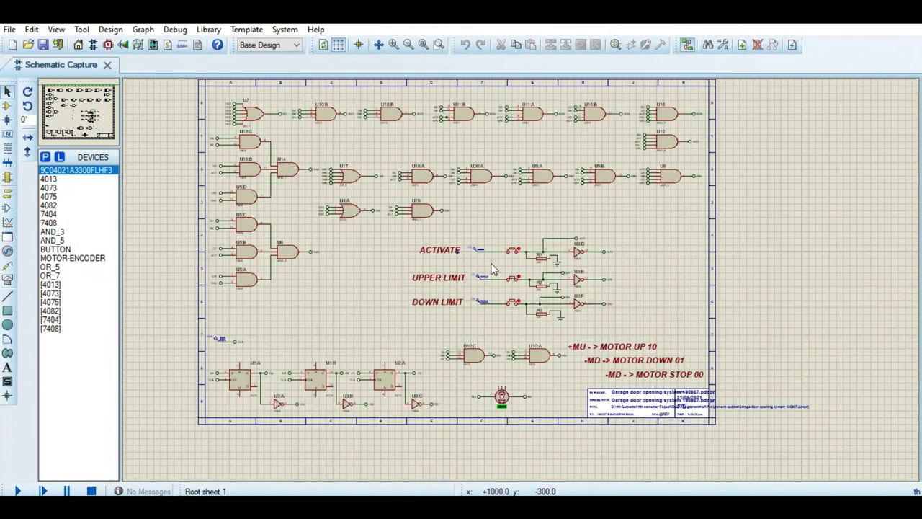
{"action": "scroll", "coordinate": [523, 288], "scroll_direction": "up", "scroll_amount": 1}
{"action": "scroll", "coordinate": [536, 352], "scroll_direction": "down", "scroll_amount": 1}
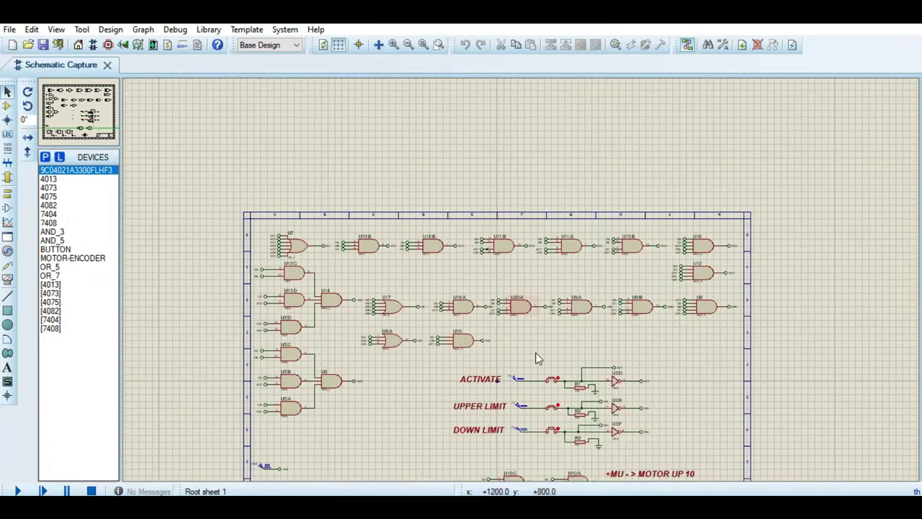
{"action": "key", "text": "F5"}
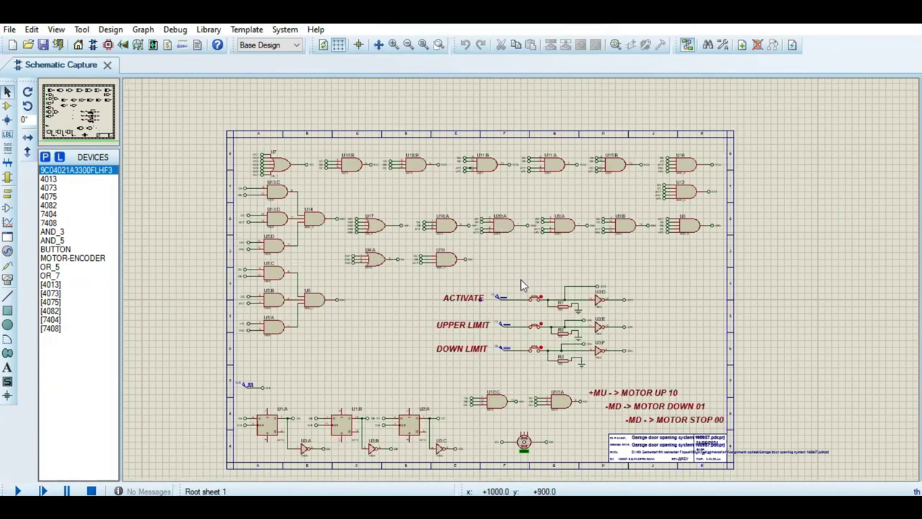
{"action": "scroll", "coordinate": [521, 283], "scroll_direction": "up", "scroll_amount": 1}
{"action": "scroll", "coordinate": [540, 335], "scroll_direction": "down", "scroll_amount": 1}
{"action": "scroll", "coordinate": [540, 335], "scroll_direction": "up", "scroll_amount": 1}
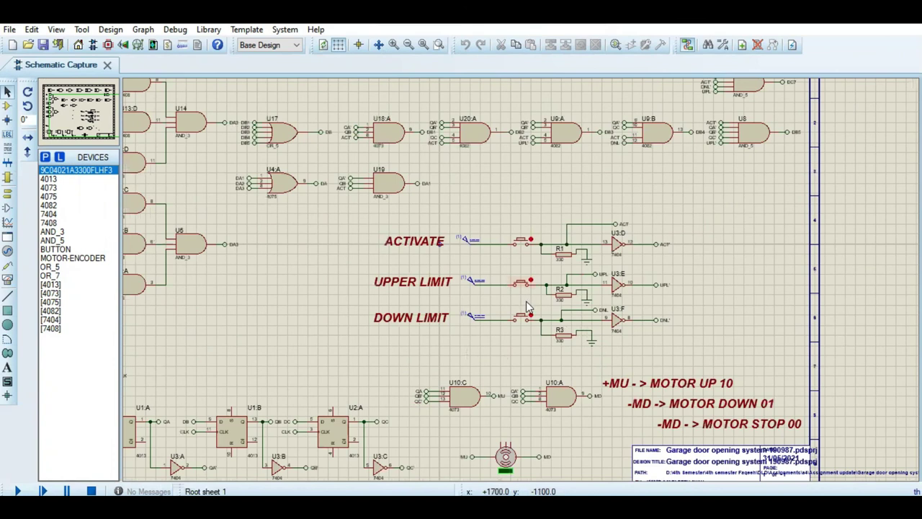
{"action": "left_click", "coordinate": [18, 491]}
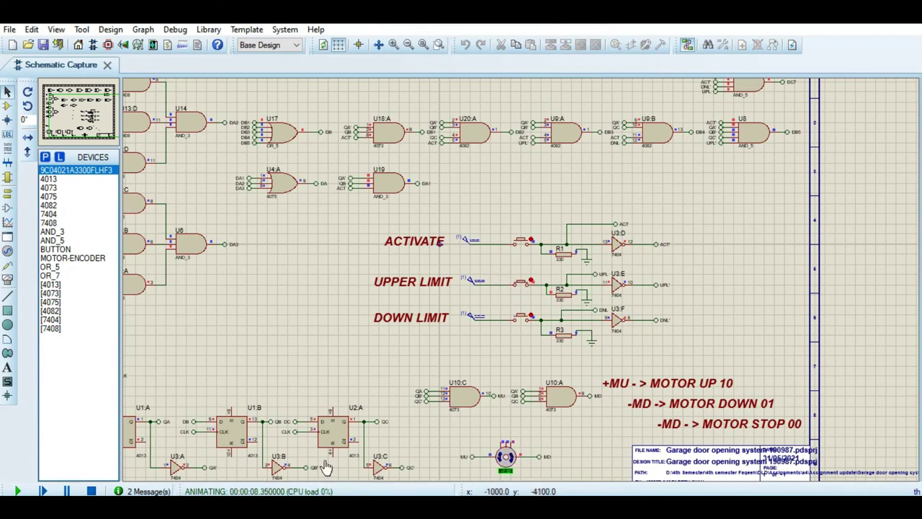
{"action": "key", "text": "shift+Pause"}
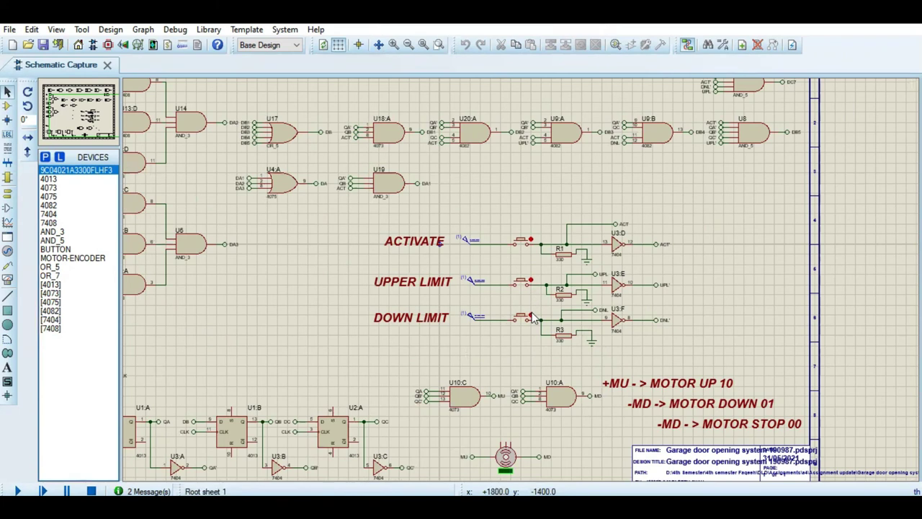
{"action": "scroll", "coordinate": [226, 439], "scroll_direction": "left", "scroll_amount": 2}
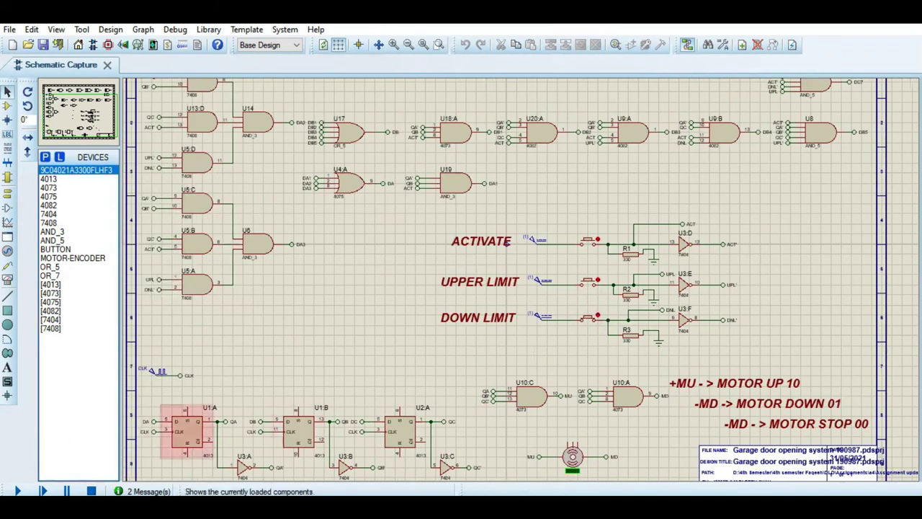
Start the garage door simulation, toggle the DOWN LIMIT switch and examine the response of the motor and its MU and MD outputs.
{"action": "left_click", "coordinate": [17, 491]}
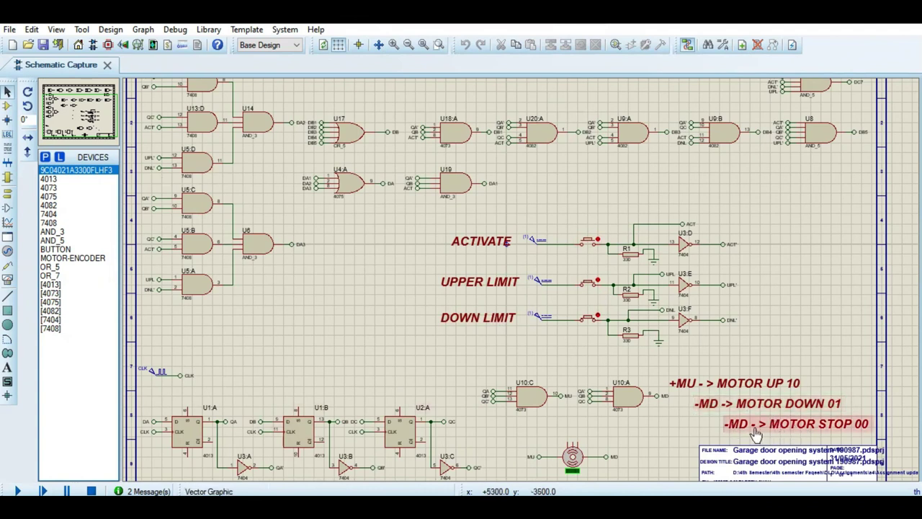
{"action": "left_click", "coordinate": [18, 490]}
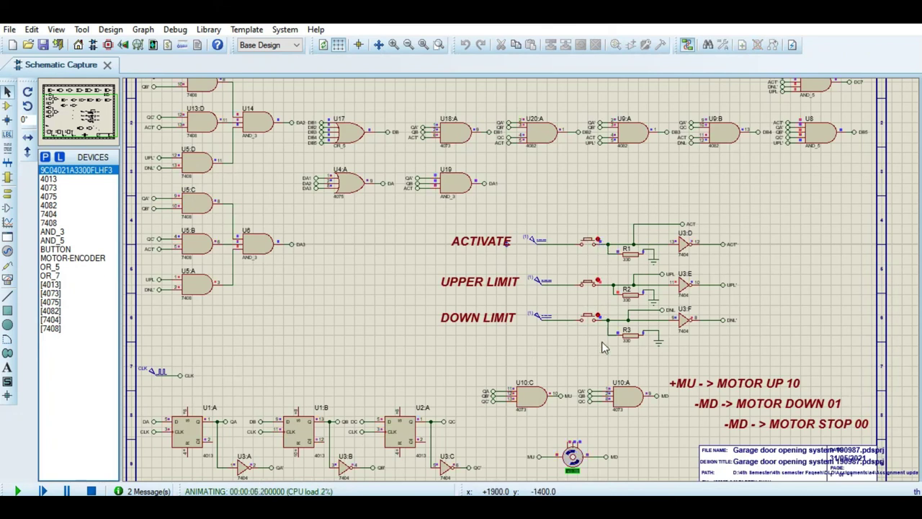
{"action": "left_click", "coordinate": [602, 314]}
{"action": "scroll", "coordinate": [583, 468], "scroll_direction": "up", "scroll_amount": 2}
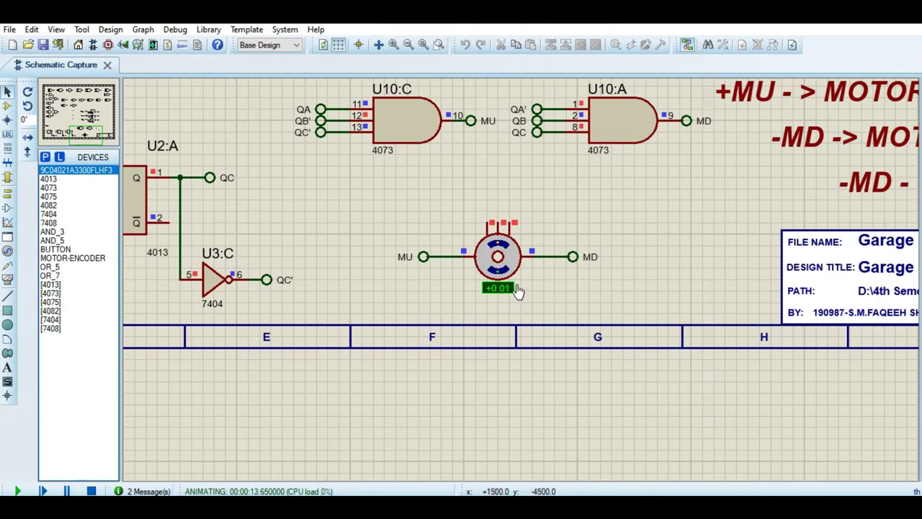
{"action": "scroll", "coordinate": [518, 288], "scroll_direction": "down", "scroll_amount": 1}
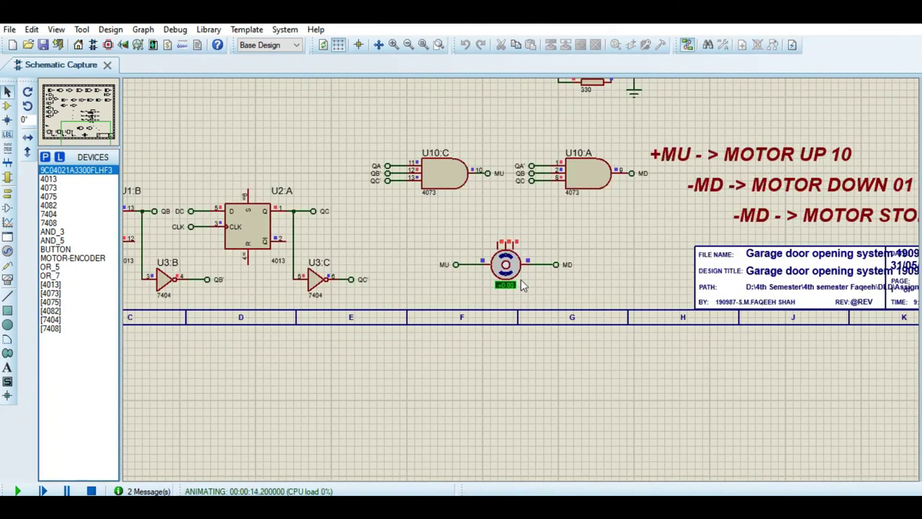
{"action": "scroll", "coordinate": [521, 281], "scroll_direction": "up", "scroll_amount": 1}
{"action": "scroll", "coordinate": [523, 283], "scroll_direction": "down", "scroll_amount": 1}
{"action": "scroll", "coordinate": [564, 155], "scroll_direction": "down", "scroll_amount": 1}
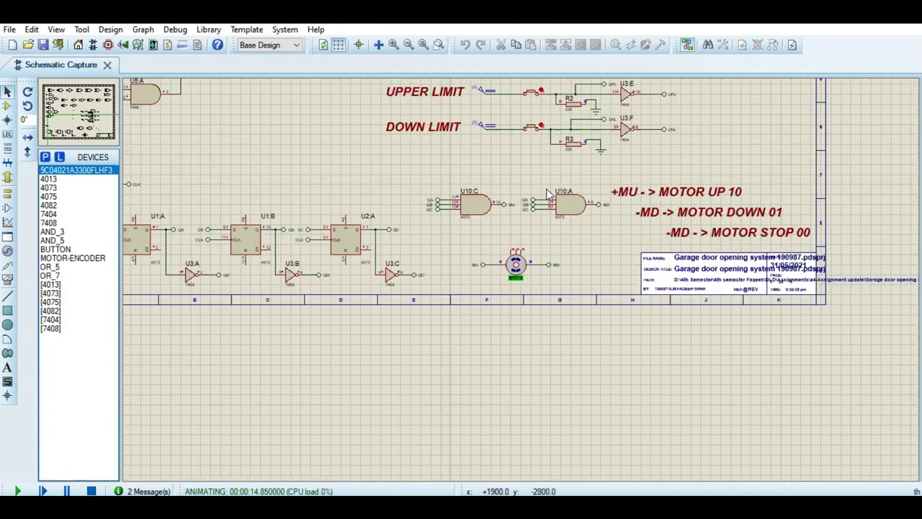
Operate the DOWN LIMIT switch again, observe the inputs, motor and whole circuit, and stop the simulation.
{"action": "left_click", "coordinate": [530, 126]}
{"action": "scroll", "coordinate": [526, 160], "scroll_direction": "down", "scroll_amount": 1}
{"action": "scroll", "coordinate": [522, 283], "scroll_direction": "up", "scroll_amount": 1}
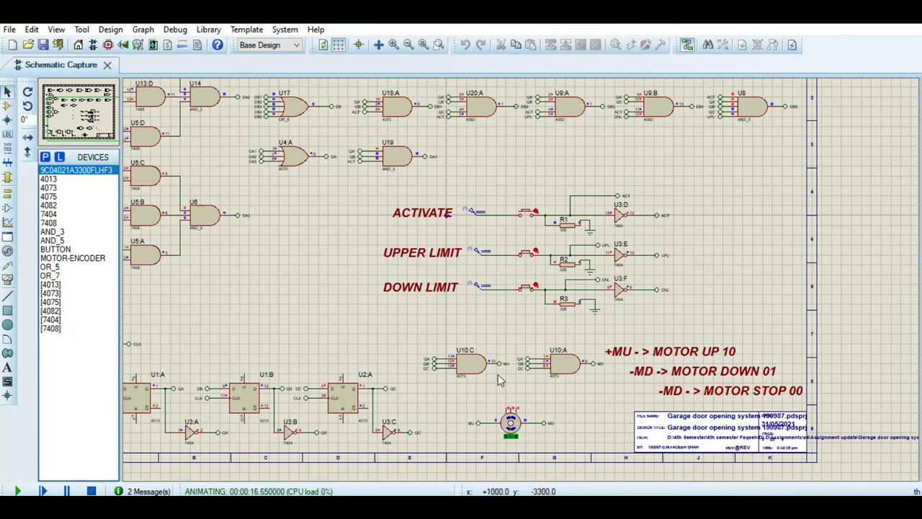
{"action": "scroll", "coordinate": [485, 316], "scroll_direction": "down", "scroll_amount": 1}
{"action": "scroll", "coordinate": [486, 315], "scroll_direction": "up", "scroll_amount": 1}
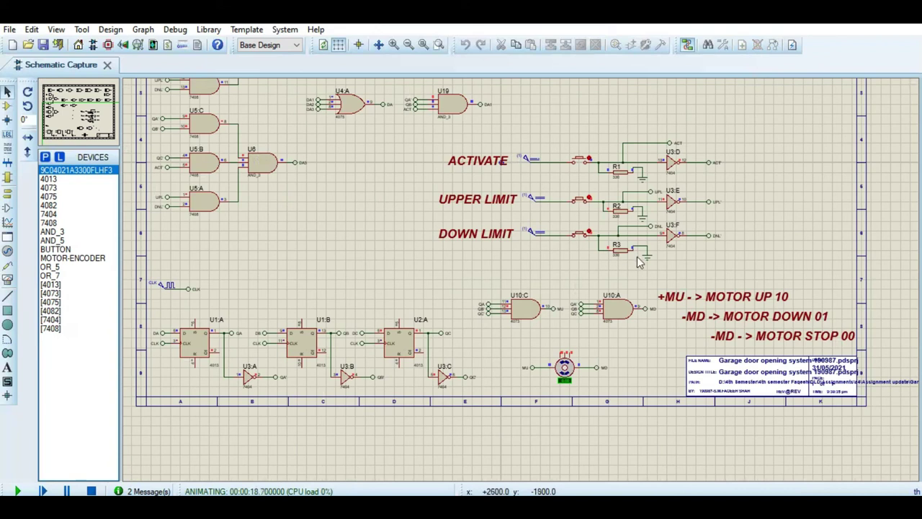
{"action": "scroll", "coordinate": [553, 184], "scroll_direction": "down", "scroll_amount": 1}
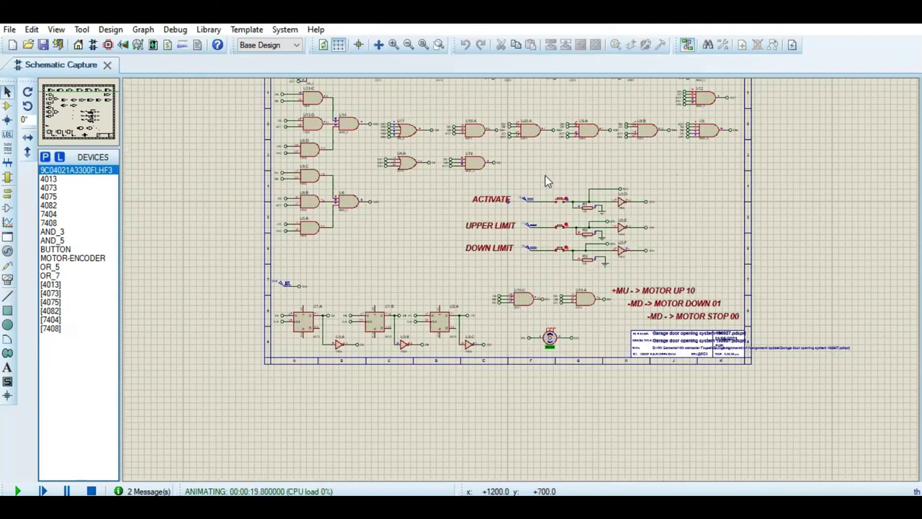
{"action": "scroll", "coordinate": [544, 180], "scroll_direction": "down", "scroll_amount": 1}
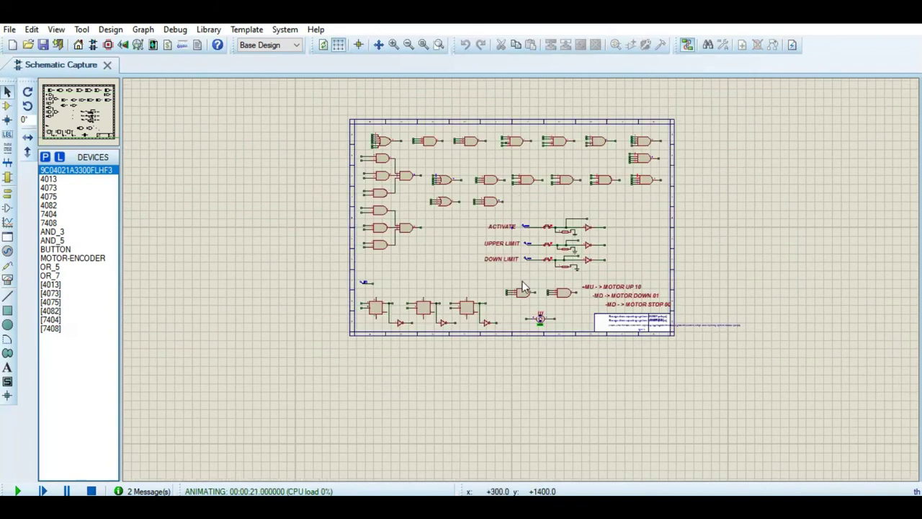
{"action": "scroll", "coordinate": [518, 196], "scroll_direction": "up", "scroll_amount": 1}
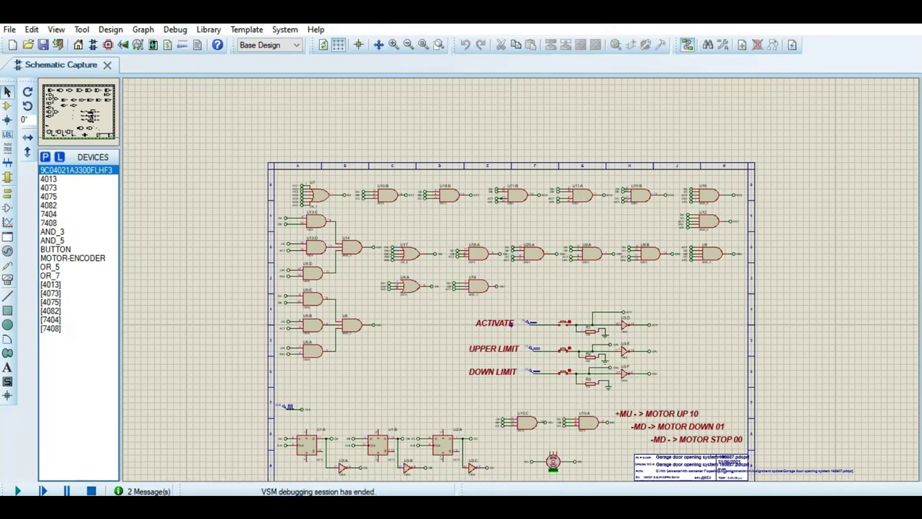